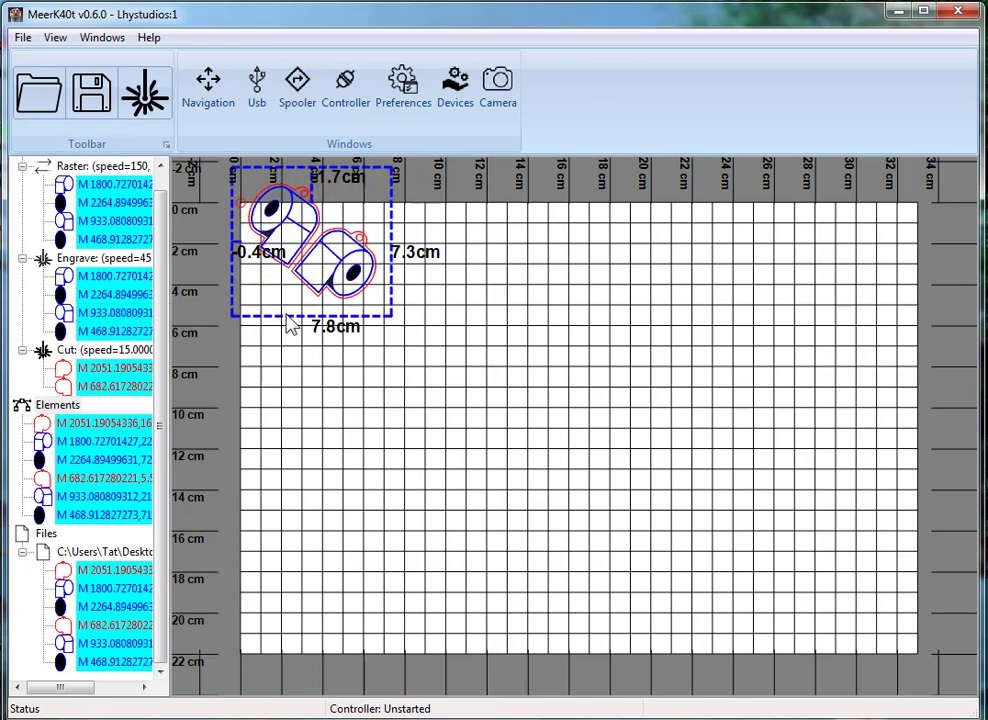
# Open the Terminal window and place it beside the design so the drawing stays visible.
pyautogui.moveTo(225, 322); pyautogui.dragTo(281, 298)
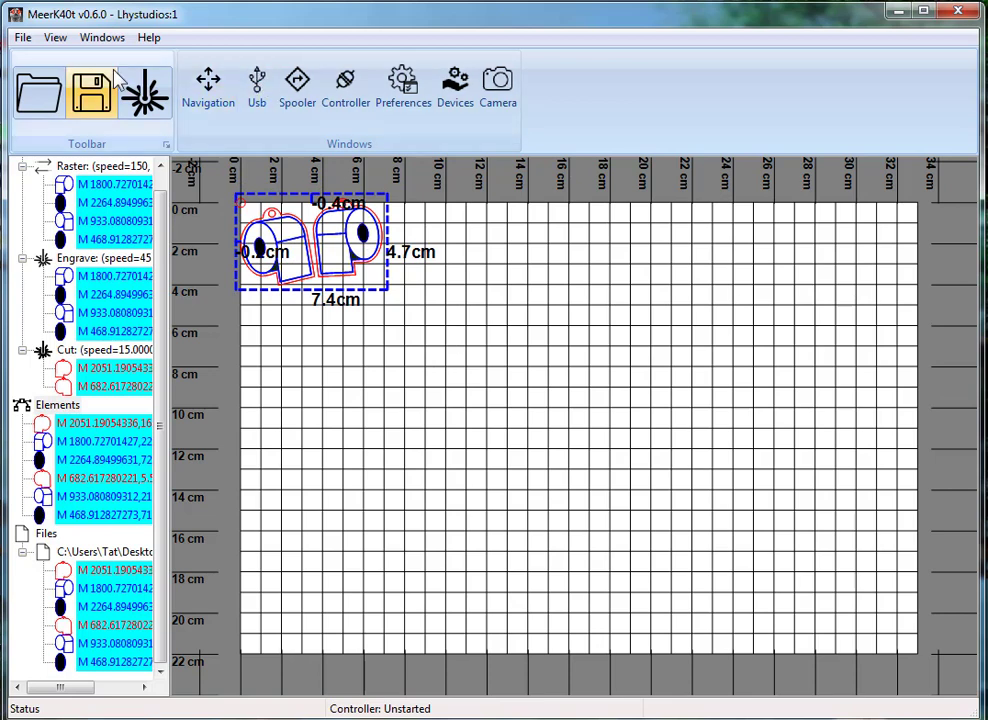
pyautogui.click(102, 38)
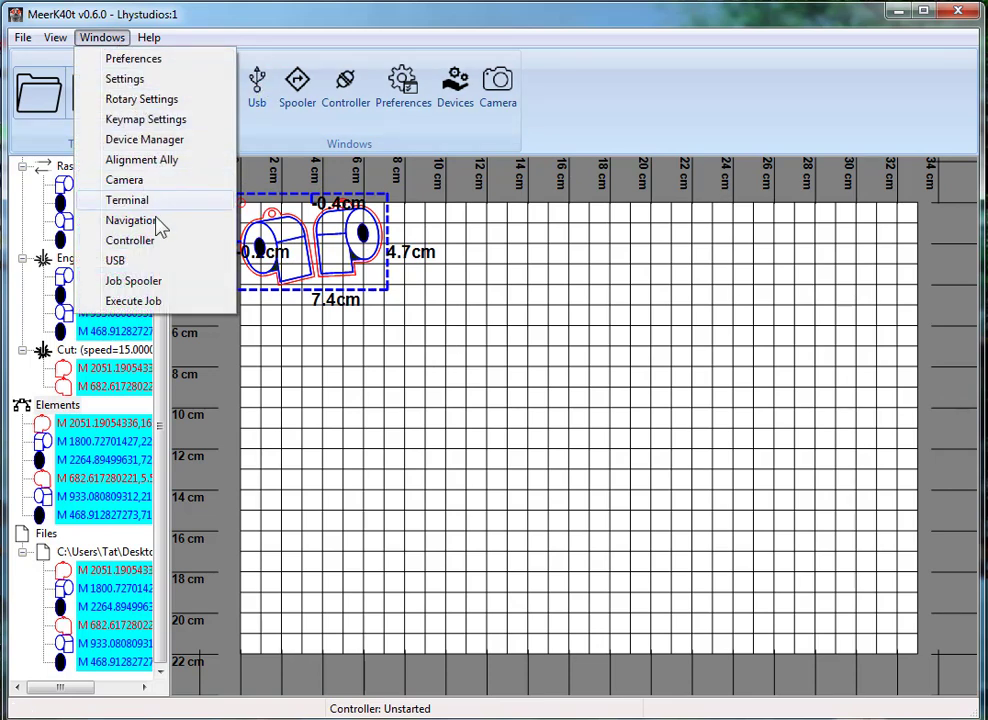
pyautogui.click(162, 203)
pyautogui.moveTo(165, 1); pyautogui.dragTo(790, 152)
pyautogui.click(418, 244)
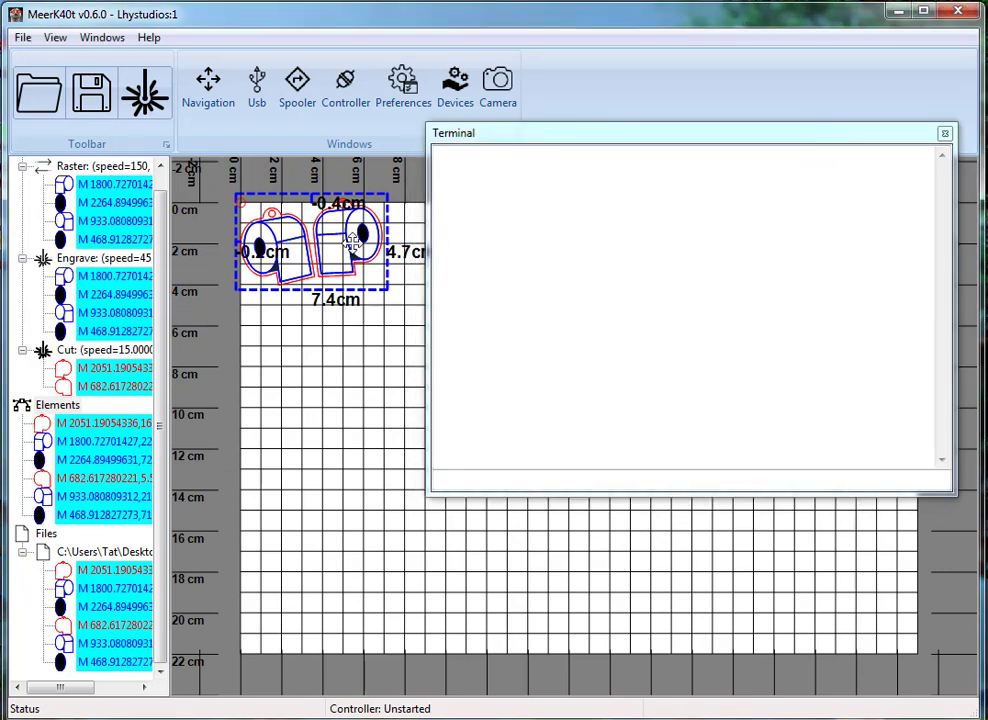
# Rotate the whole selected design clockwise through repeated 2-degree rotations.
pyautogui.press('KP_Add')
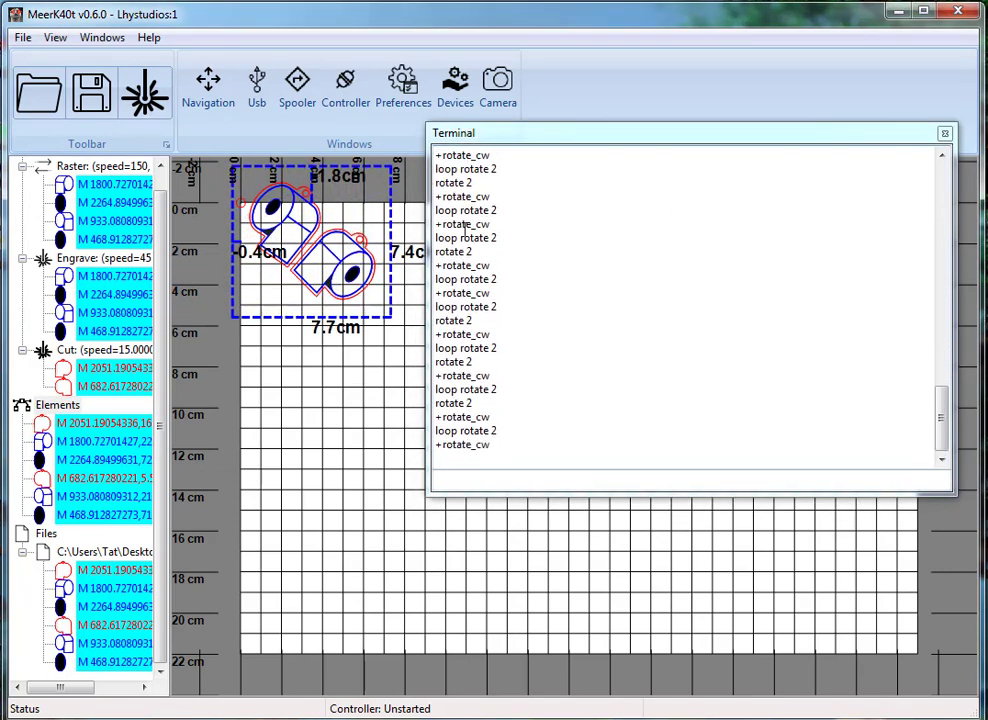
pyautogui.press('KP_Add')
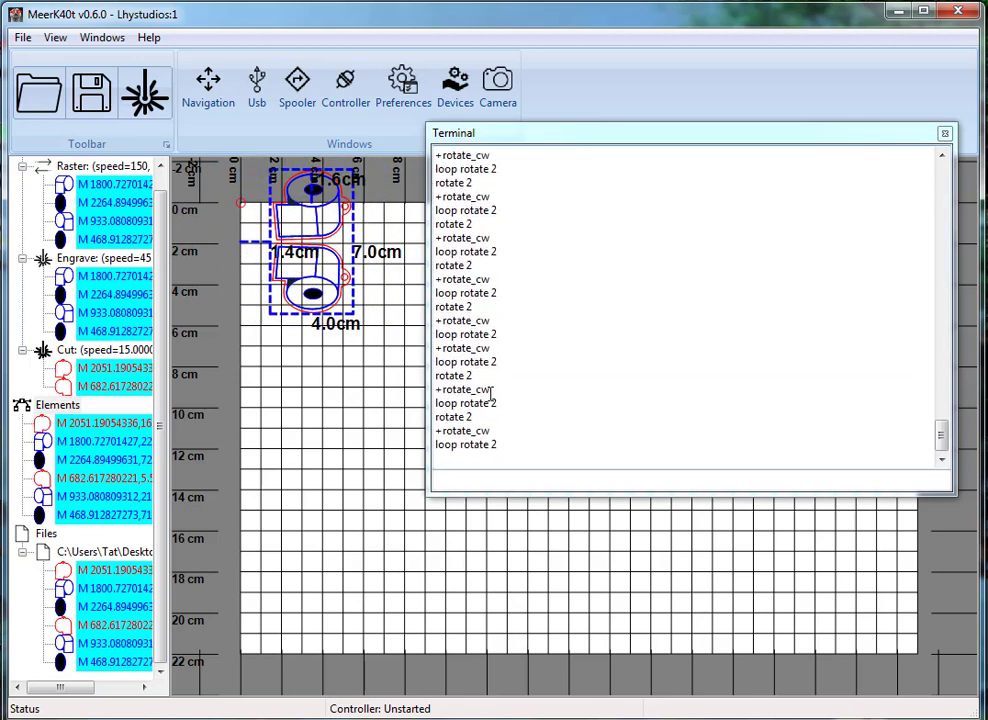
pyautogui.press('KP_Add')
# Rotate the design with the terminal commands "rotate 90" and "rotate 1turn".
pyautogui.click(525, 483)
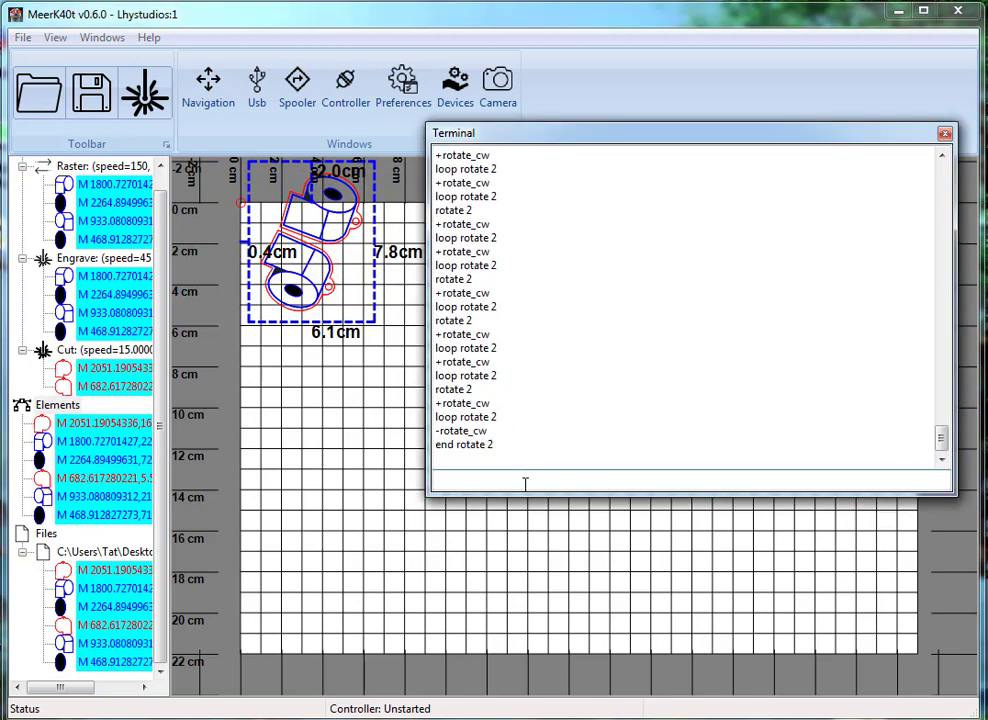
pyautogui.write('rotate 90')
pyautogui.press('Return')
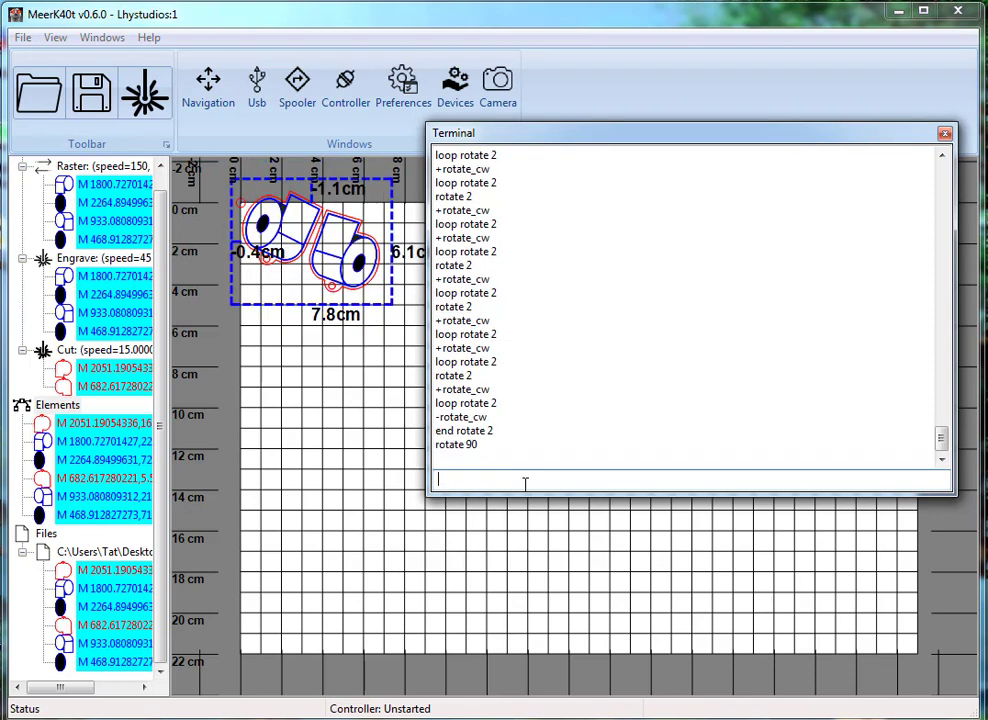
pyautogui.write('rotate 1turn')
pyautogui.press('Return')
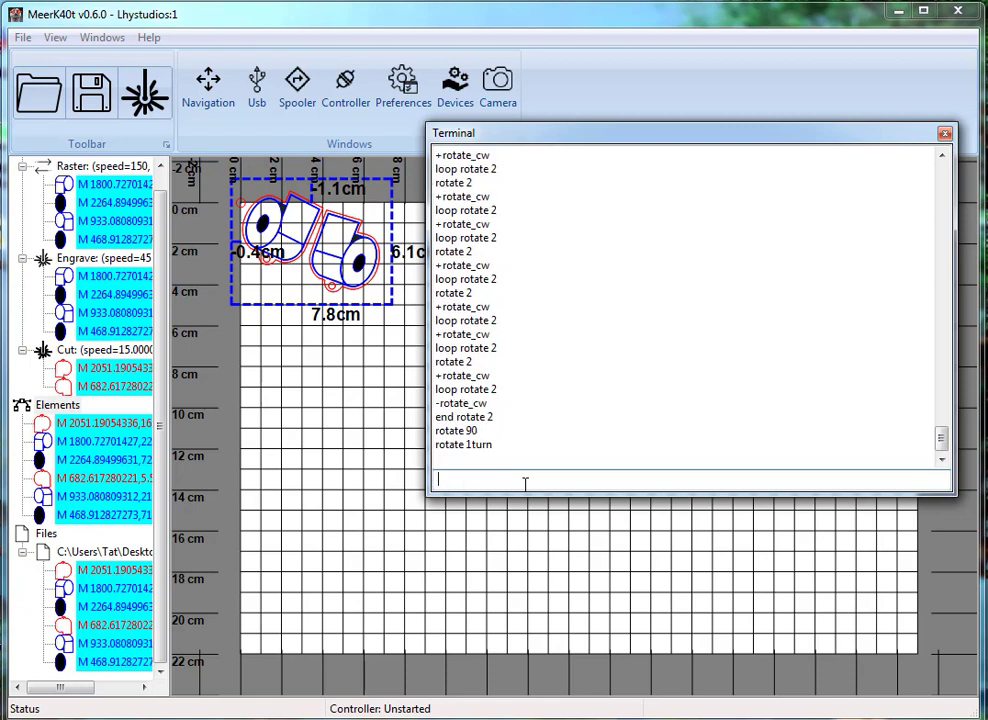
# Rotate the design by a tenth of a turn seven times using the terminal command "rotate .1turn".
pyautogui.press('Up')
pyautogui.press('Left')
pyautogui.press('Left')
pyautogui.press('Left')
pyautogui.press('Left')
pyautogui.press('BackSpace')
pyautogui.write('.1')
pyautogui.press('Return')
pyautogui.press('Up')
pyautogui.press('Return')
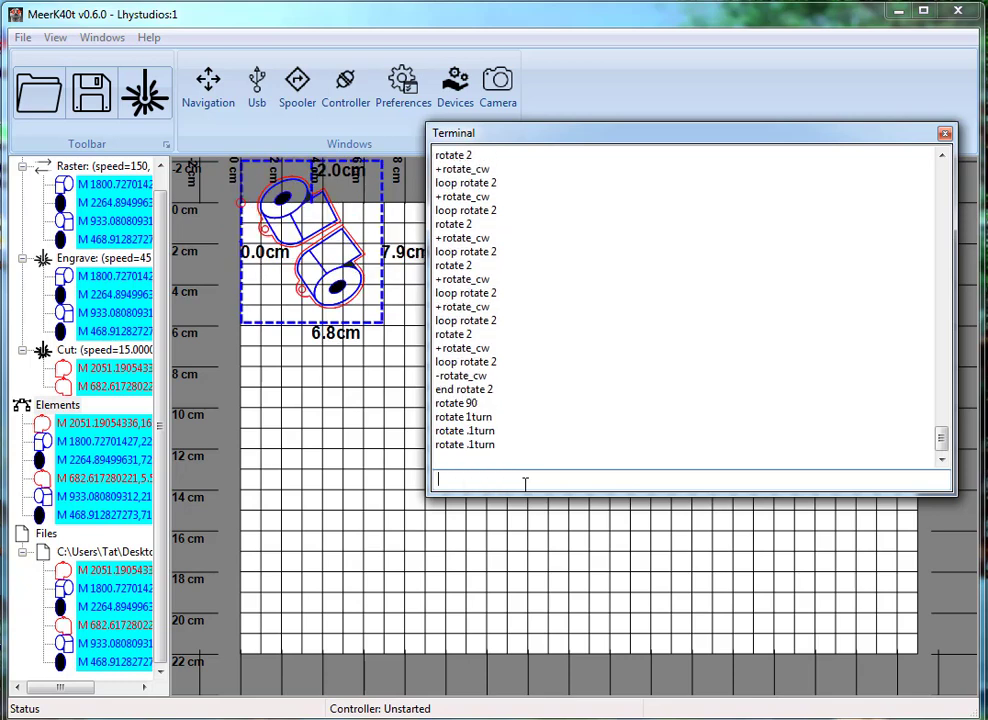
pyautogui.press('Up')
pyautogui.press('Return')
pyautogui.press('Up')
pyautogui.press('Return')
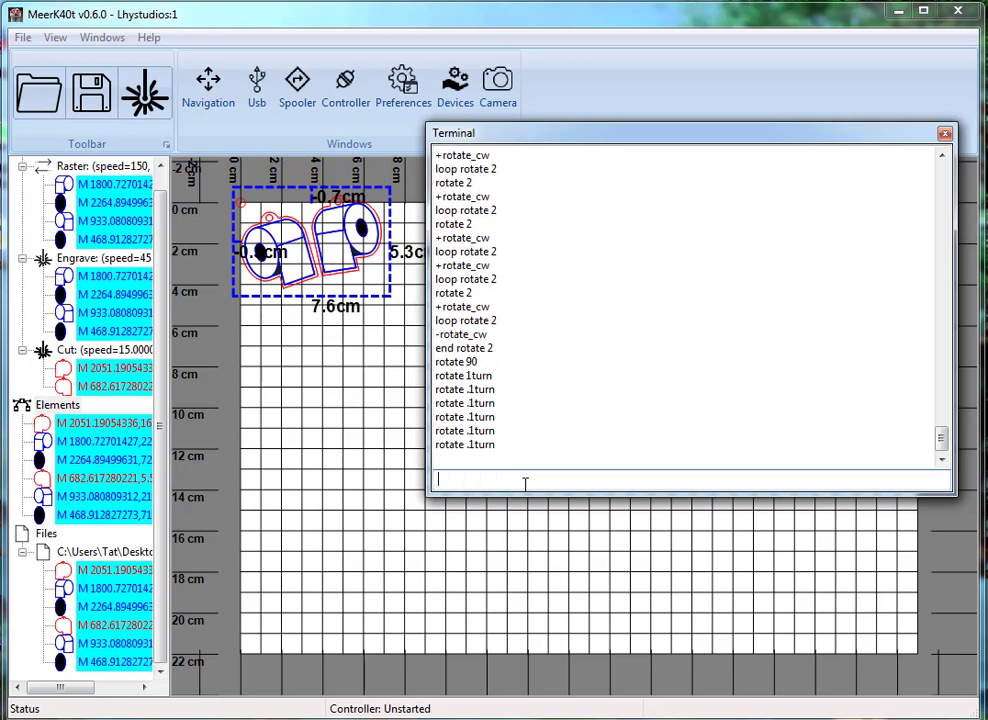
pyautogui.press('Up')
pyautogui.press('Return')
pyautogui.press('Up')
pyautogui.press('Return')
pyautogui.press('Up')
pyautogui.press('Return')
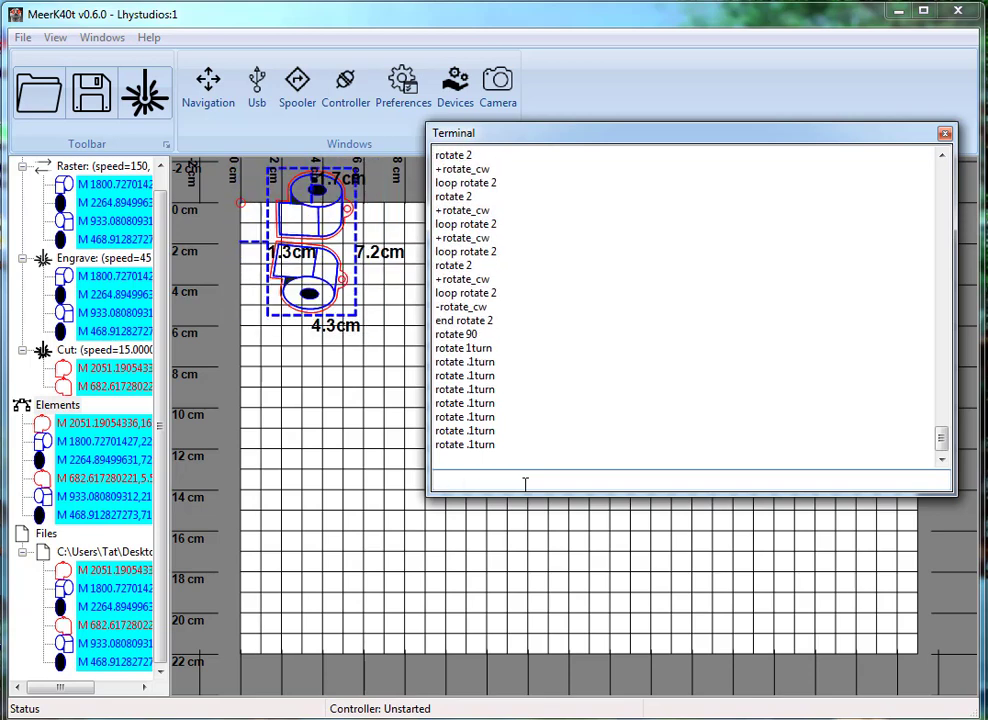
# Rotate the design by one radian with the terminal command "rotate 1rad".
pyautogui.press('Up')
pyautogui.write('1rad')
pyautogui.press('Return')
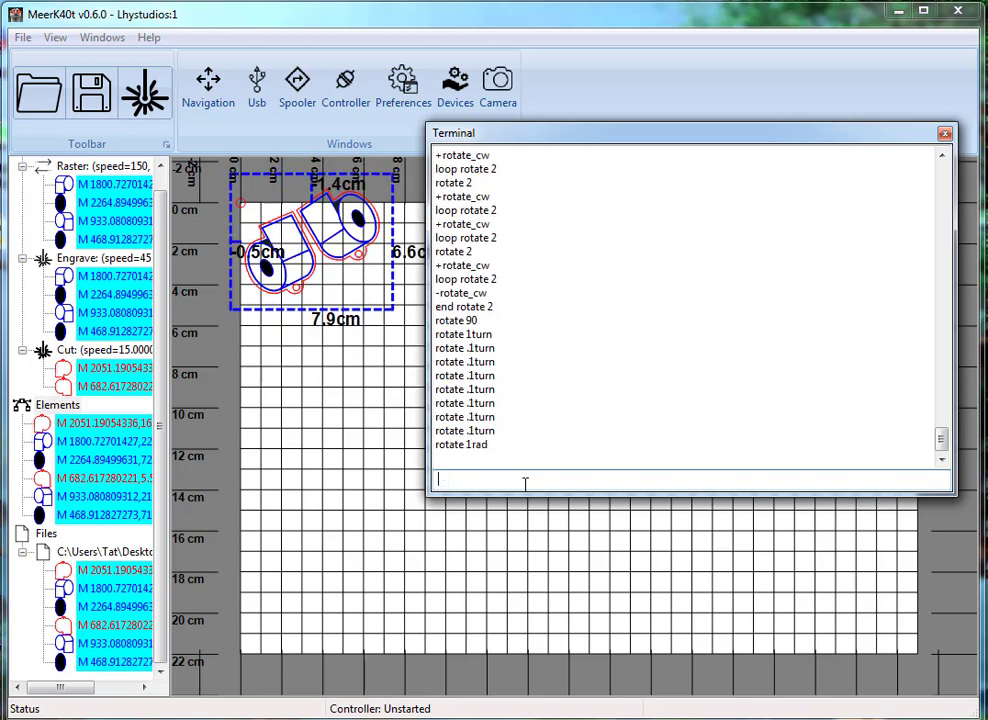
# Rotate the design by one gradian six times using the terminal command "rotate 1grad".
pyautogui.write('rotate 1grad')
pyautogui.press('Return')
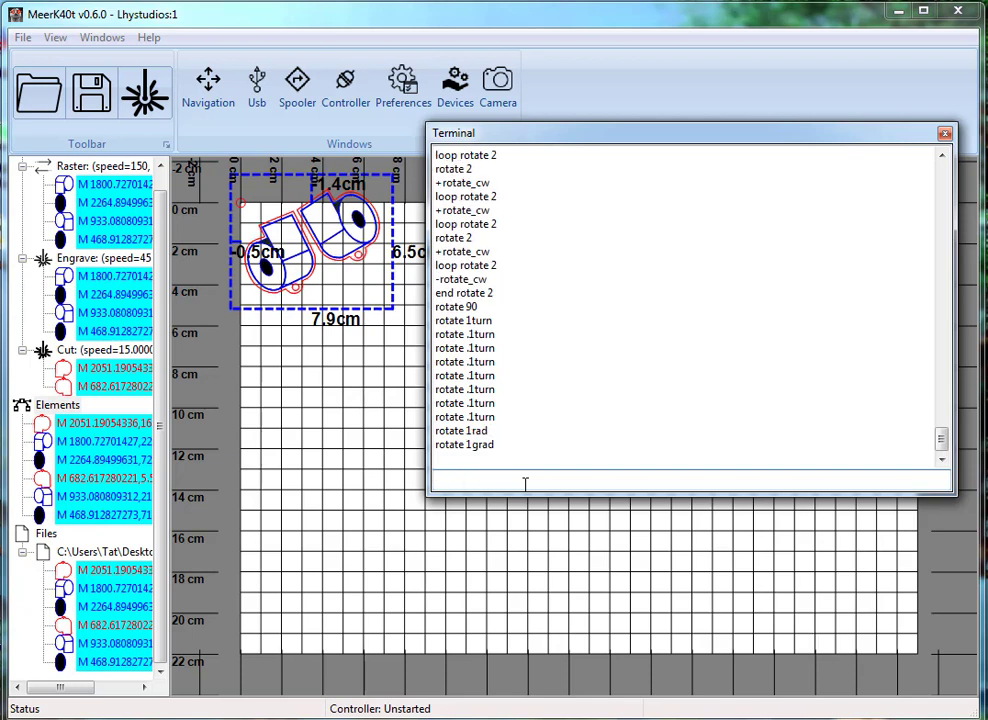
pyautogui.press('Up')
pyautogui.press('Return')
pyautogui.press('Up')
pyautogui.press('Return')
pyautogui.press('Up')
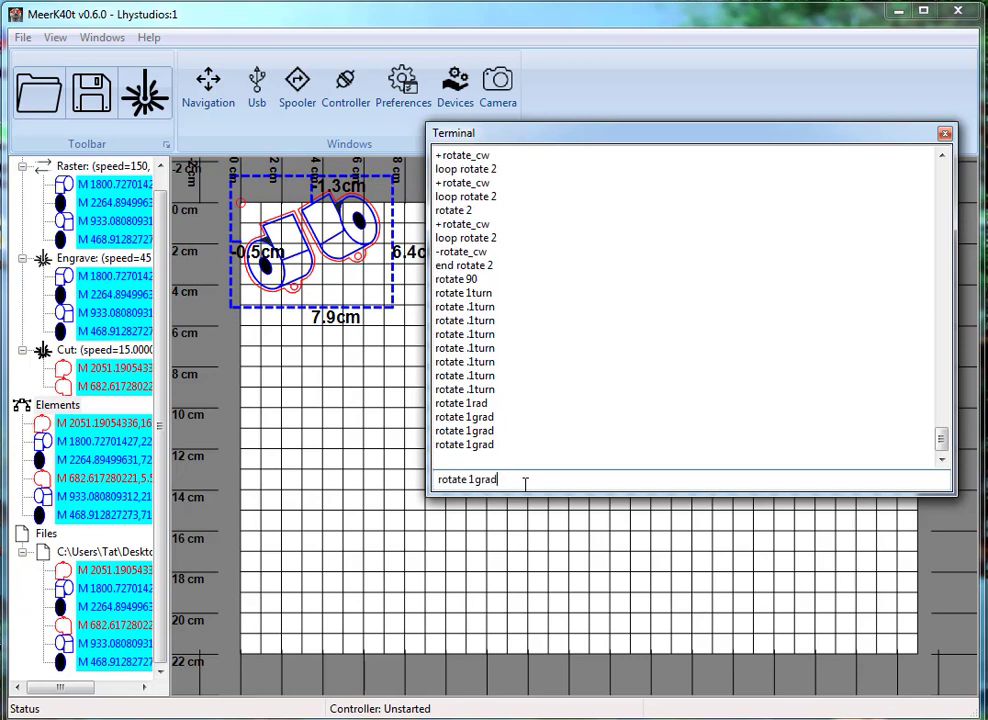
pyautogui.press('Return')
pyautogui.press('Up')
pyautogui.press('Return')
pyautogui.press('Up')
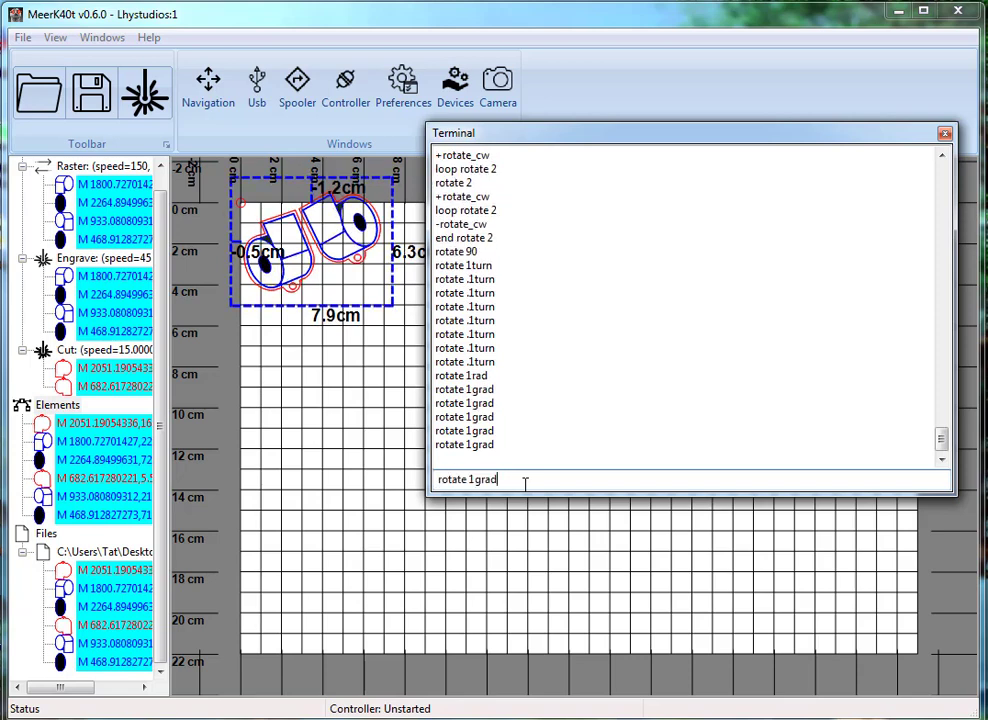
pyautogui.press('Return')
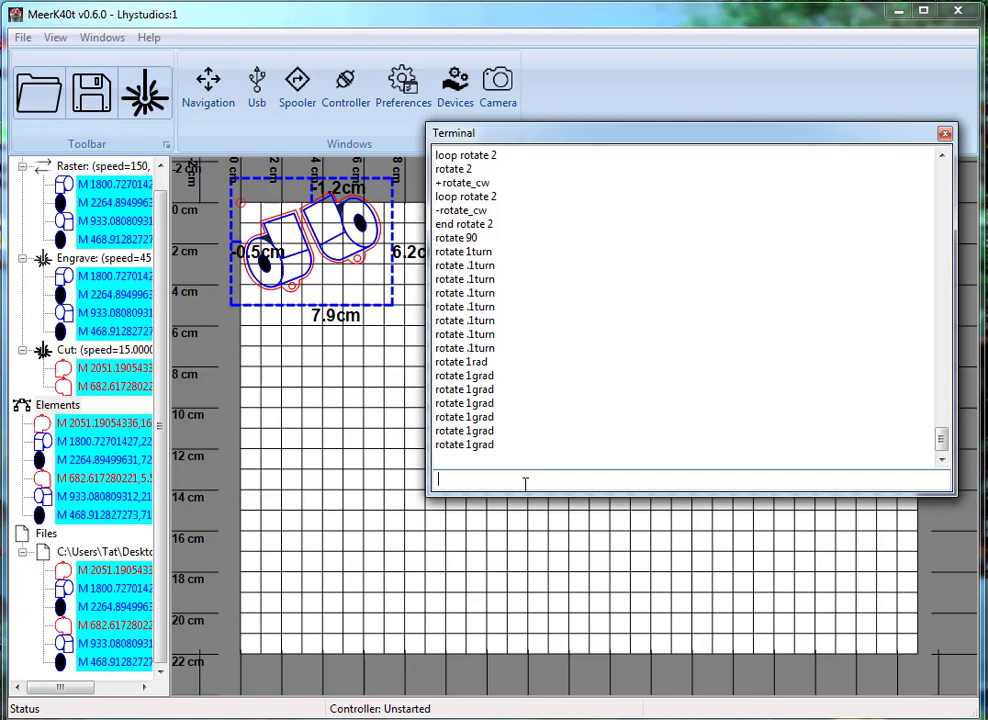
# Rotate the design by one percent of a turn six times using the terminal command "rotate 1%".
pyautogui.press('Up')
pyautogui.press('BackSpace')
pyautogui.press('BackSpace')
pyautogui.press('BackSpace')
pyautogui.press('BackSpace')
pyautogui.write('%')
pyautogui.press('Return')
pyautogui.press('Up')
pyautogui.press('Return')
pyautogui.press('Up')
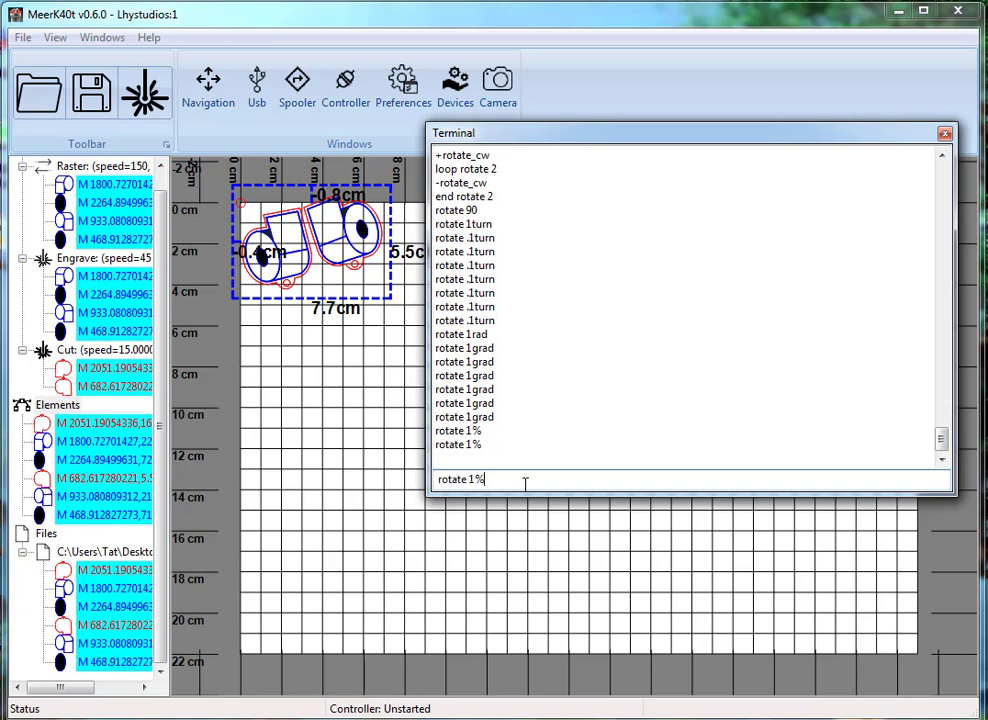
pyautogui.press('Return')
pyautogui.press('Up')
pyautogui.press('Return')
pyautogui.press('Up')
pyautogui.press('Return')
pyautogui.press('Up')
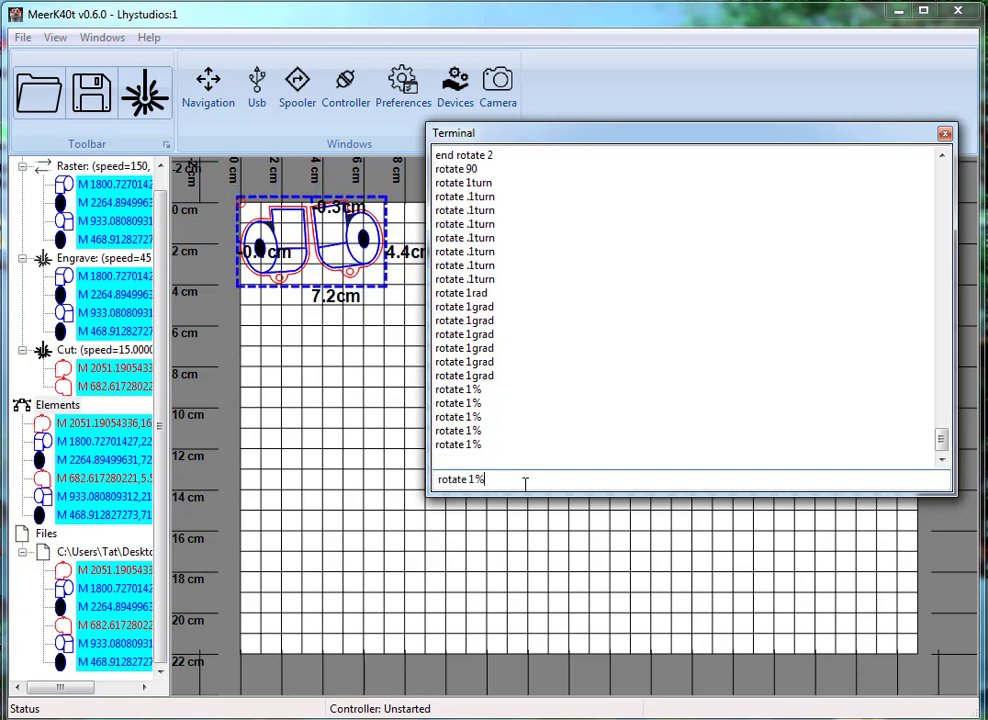
pyautogui.press('Return')
# Rotate the design by five percent of a turn with the terminal command "rotate 5%".
pyautogui.press('Up')
pyautogui.press('Left')
pyautogui.press('Left')
pyautogui.press('Right')
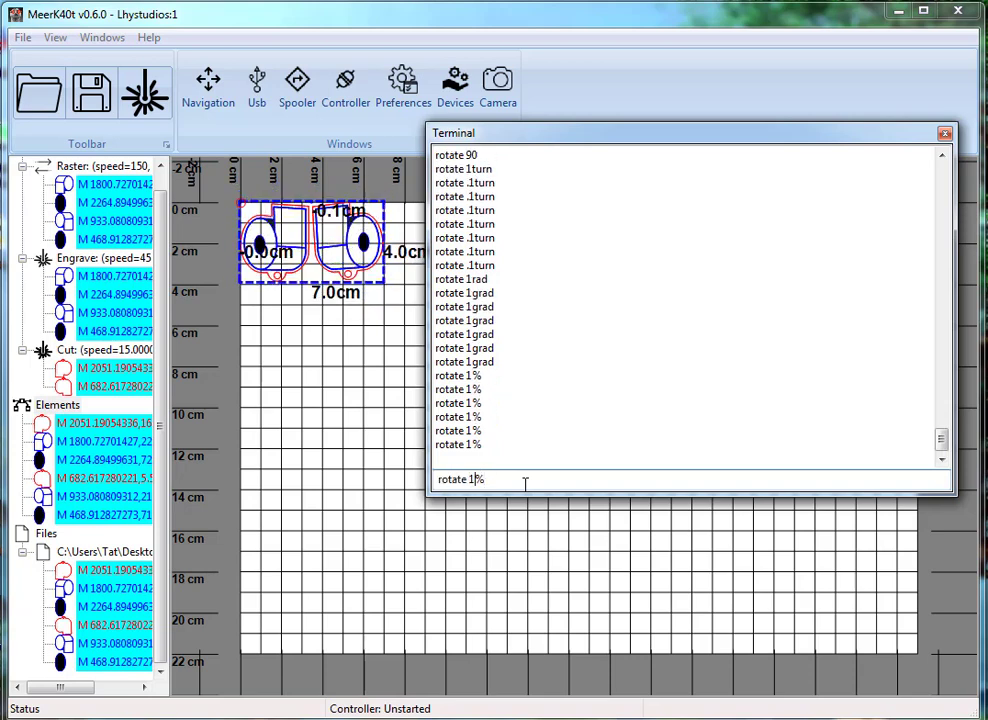
pyautogui.press('BackSpace')
pyautogui.write('5')
pyautogui.press('Return')
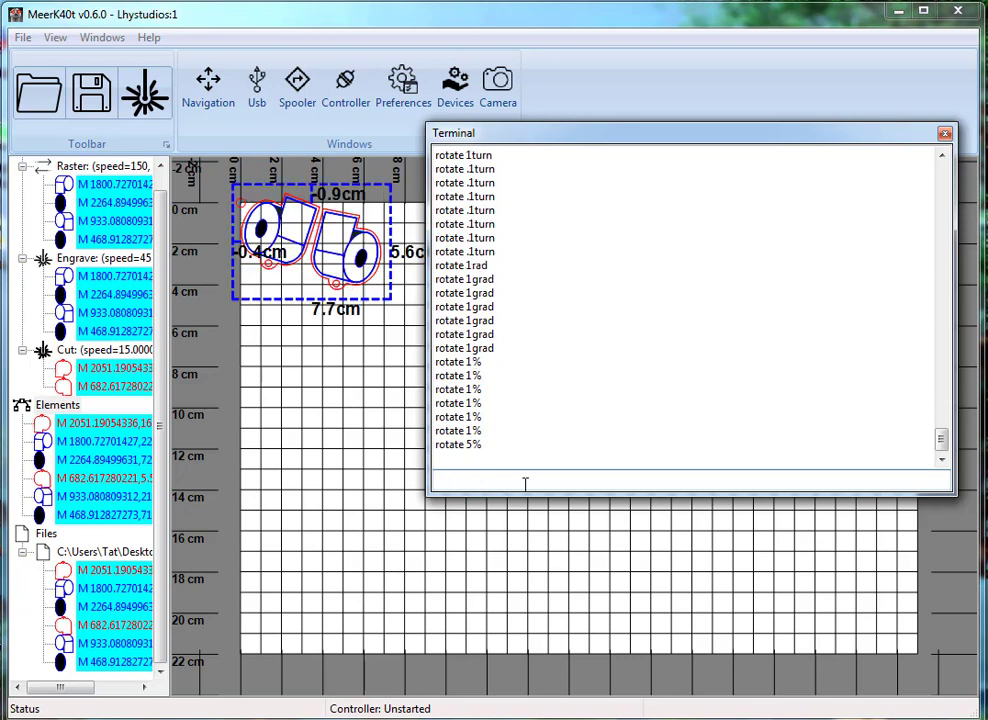
# Set the design's absolute angle to 90 degrees by running the terminal command "rotate_to 90" twice.
pyautogui.press('Up')
pyautogui.press('BackSpace')
pyautogui.press('BackSpace')
pyautogui.press('BackSpace')
pyautogui.write('_to 90')
pyautogui.press('Return')
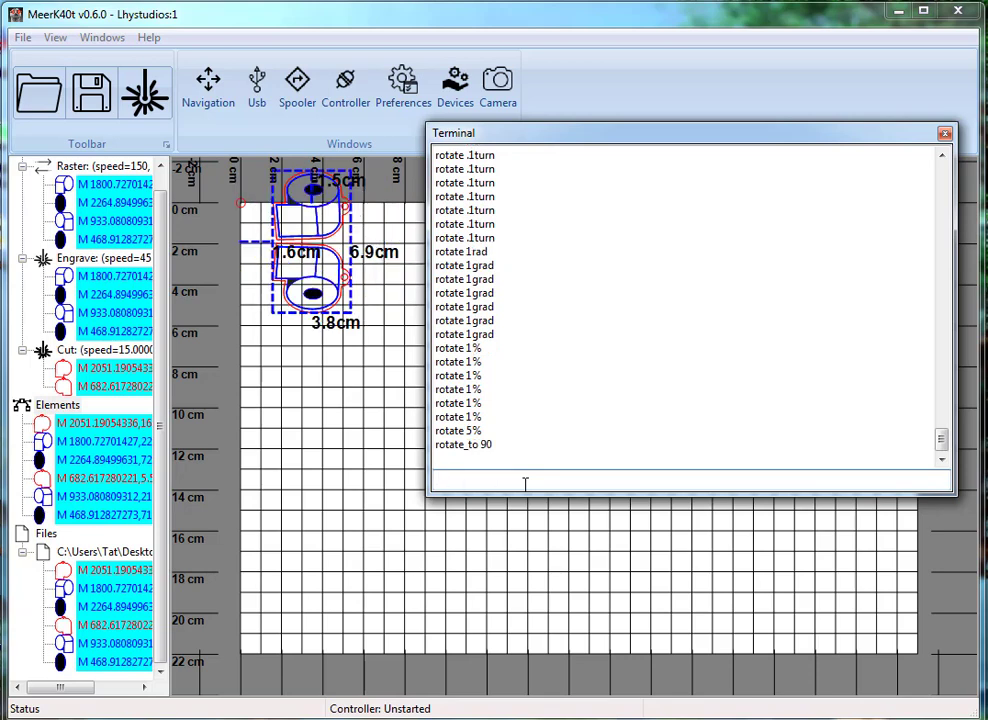
pyautogui.press('Up')
pyautogui.press('Return')
# Reset the design's absolute angle with "rotate_to 0" and list the elements' rotation values with "rotate".
pyautogui.press('Up')
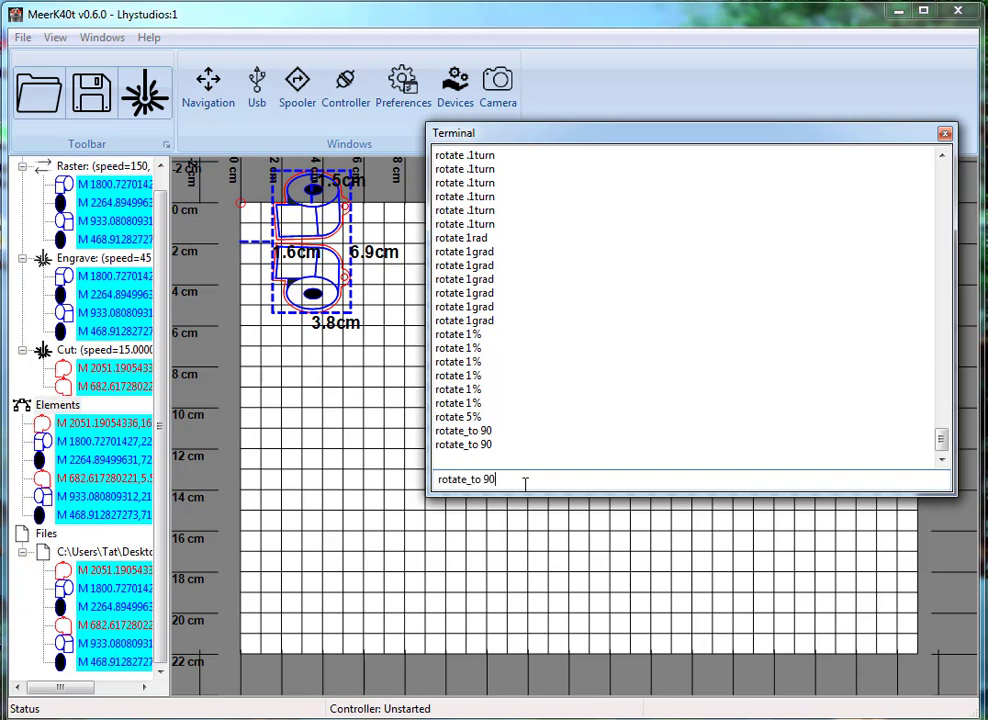
pyautogui.press('BackSpace')
pyautogui.press('BackSpace')
pyautogui.write('0')
pyautogui.press('Return')
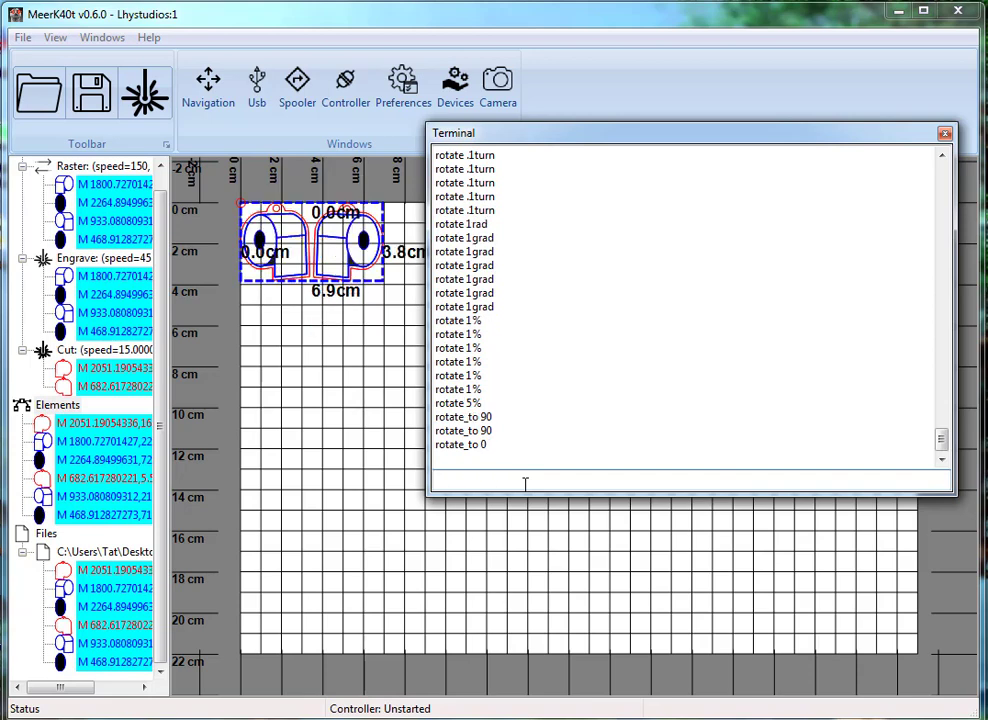
pyautogui.write('rotate')
pyautogui.press('Return')
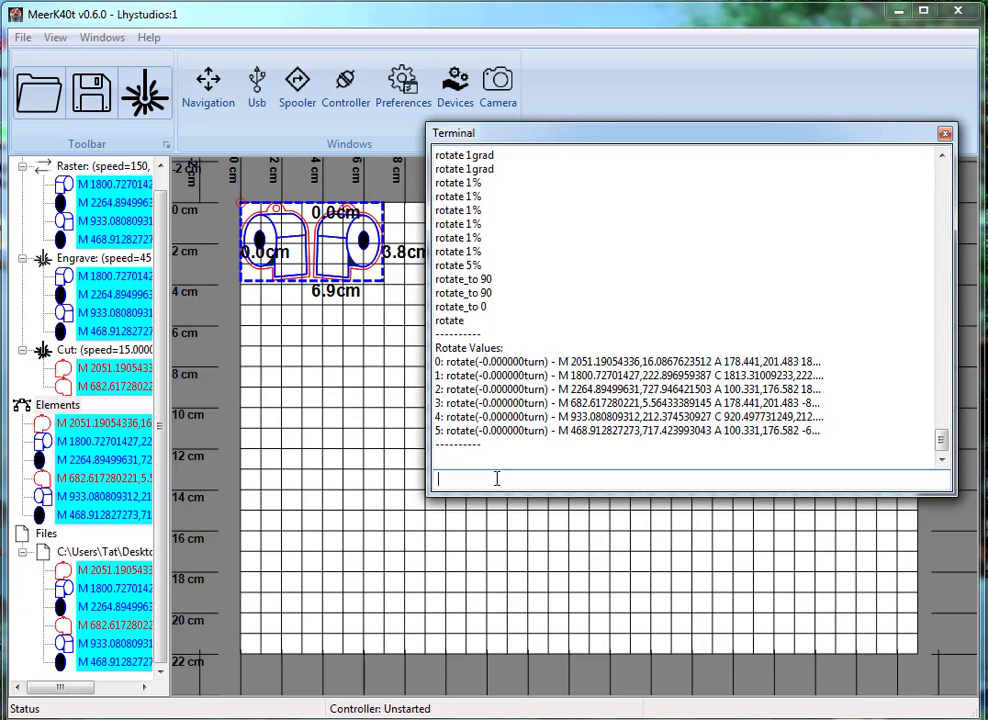
# Rotate the design with "rotate 50" and list the elements' rotation values with "rotate".
pyautogui.write('rotate 50')
pyautogui.press('Return')
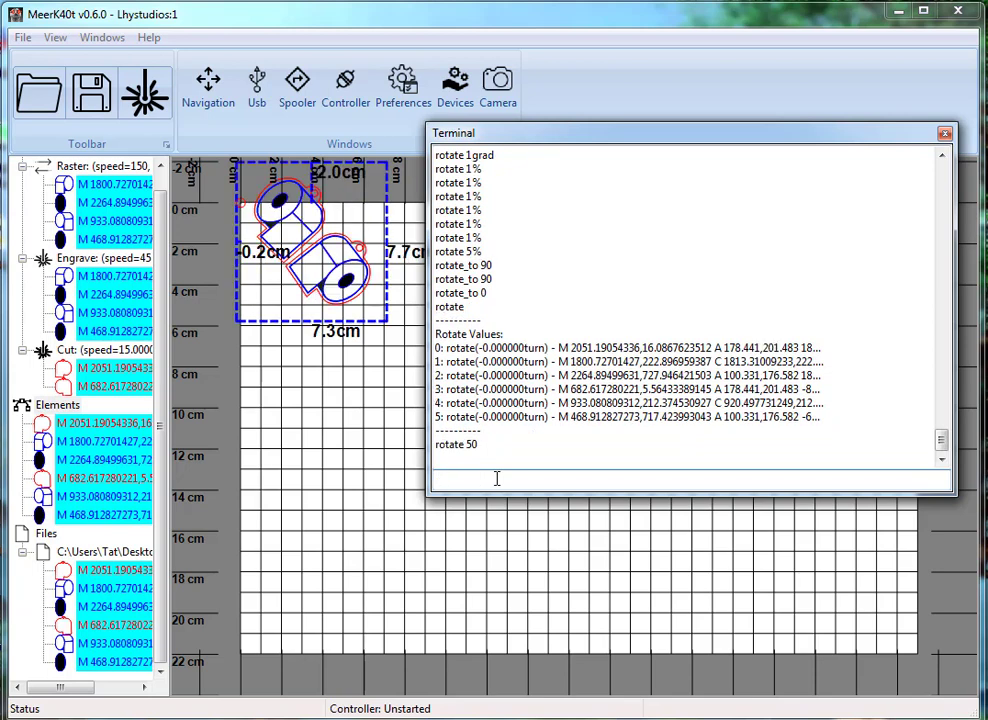
pyautogui.write('rotat')
pyautogui.press('BackSpace')
pyautogui.press('BackSpace')
pyautogui.press('BackSpace')
pyautogui.press('BackSpace')
pyautogui.write('otate')
pyautogui.press('Return')
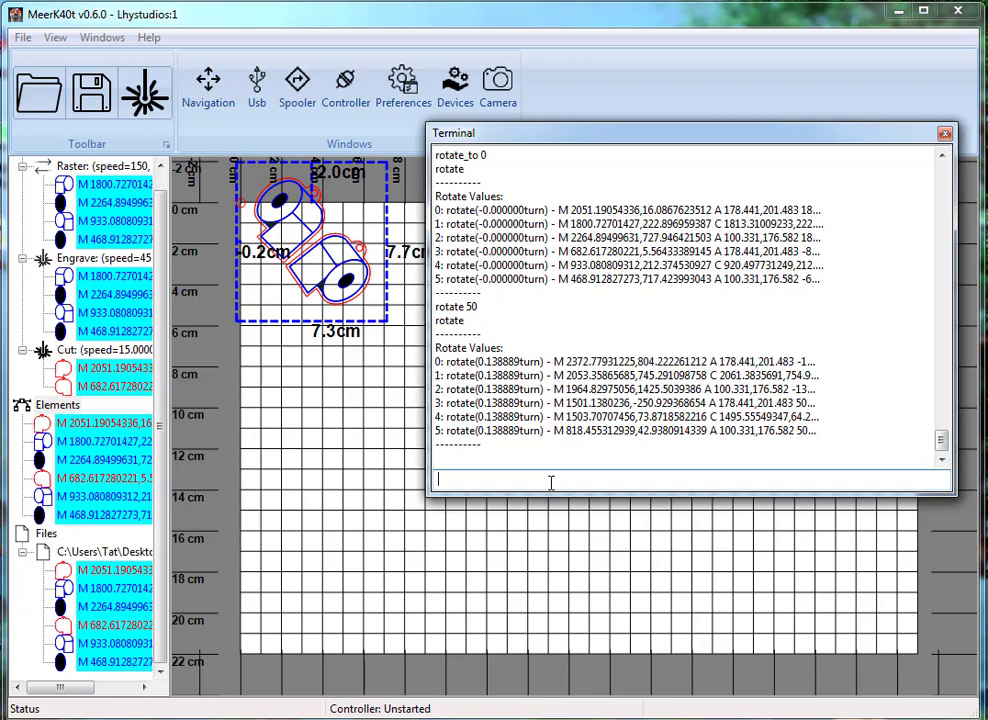
# Rotate the design back with "rotate -0.13888888turn" and list the elements' rotation values again.
pyautogui.write('otate -0.13888888tur')
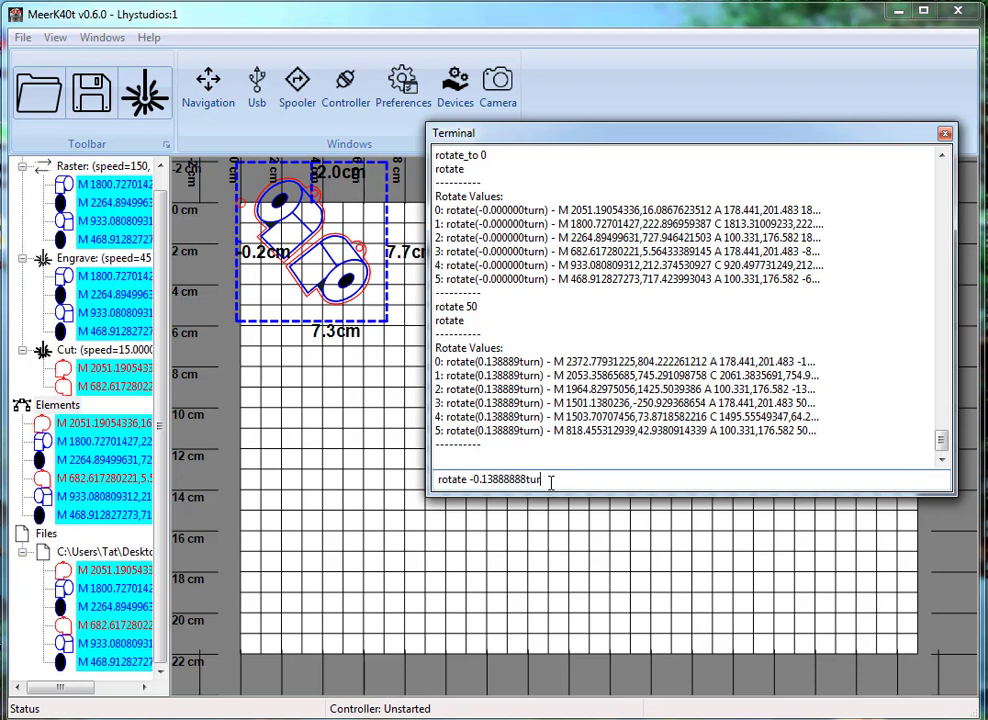
pyautogui.write('n')
pyautogui.press('Return')
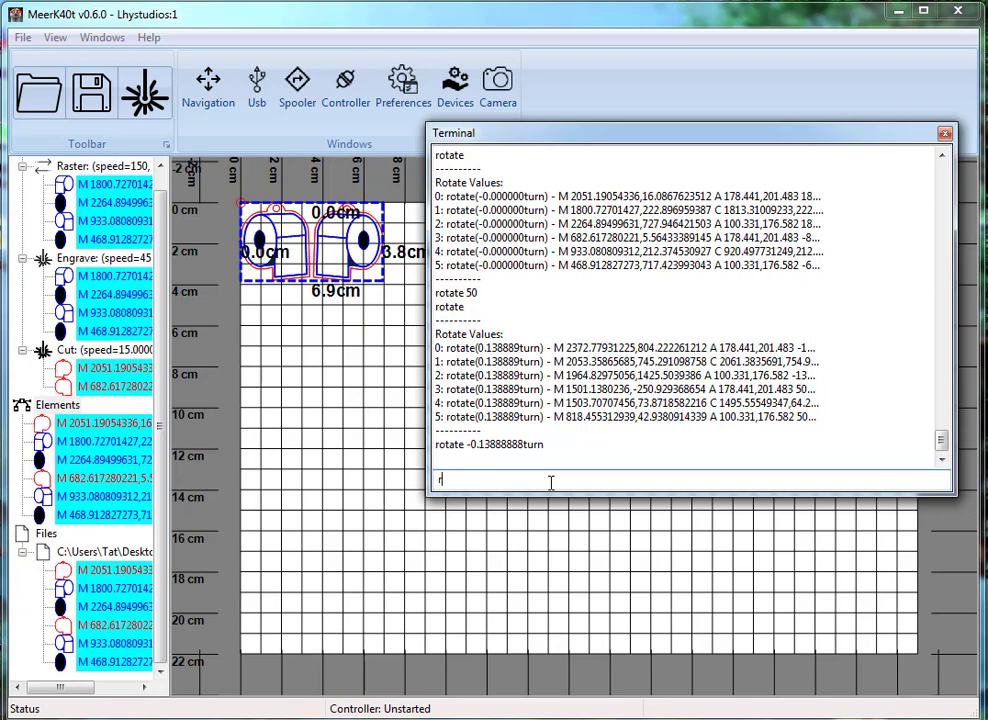
pyautogui.write('rotate')
pyautogui.press('Return')
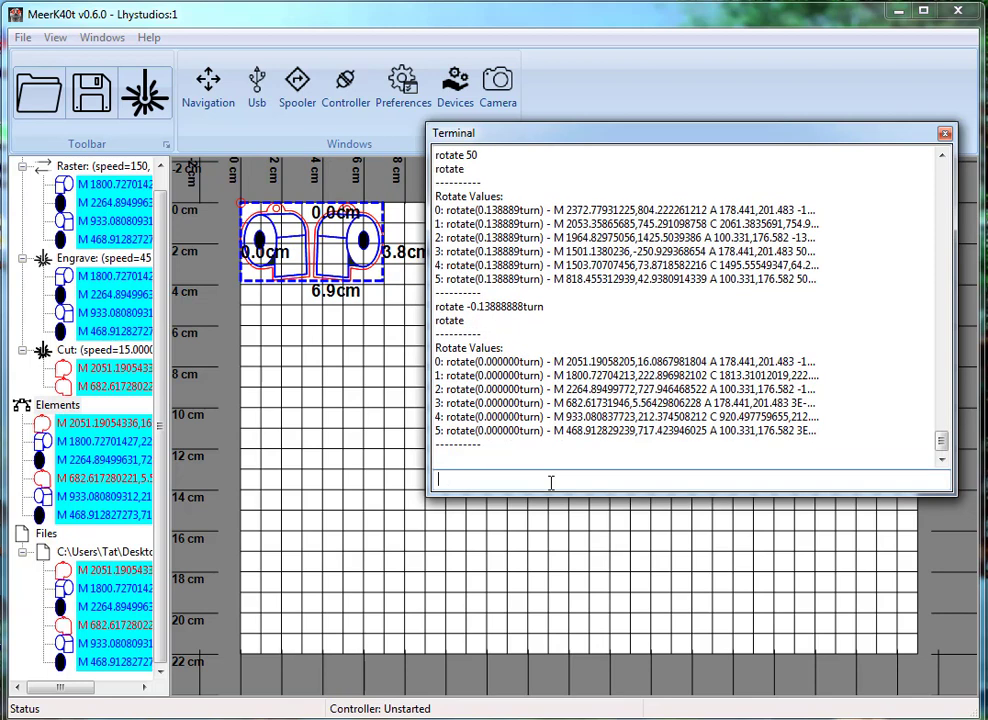
# Close the Terminal and move the whole design to about 2.3 cm from the bed's left edge and 2.5 cm from its top edge.
pyautogui.click(945, 133)
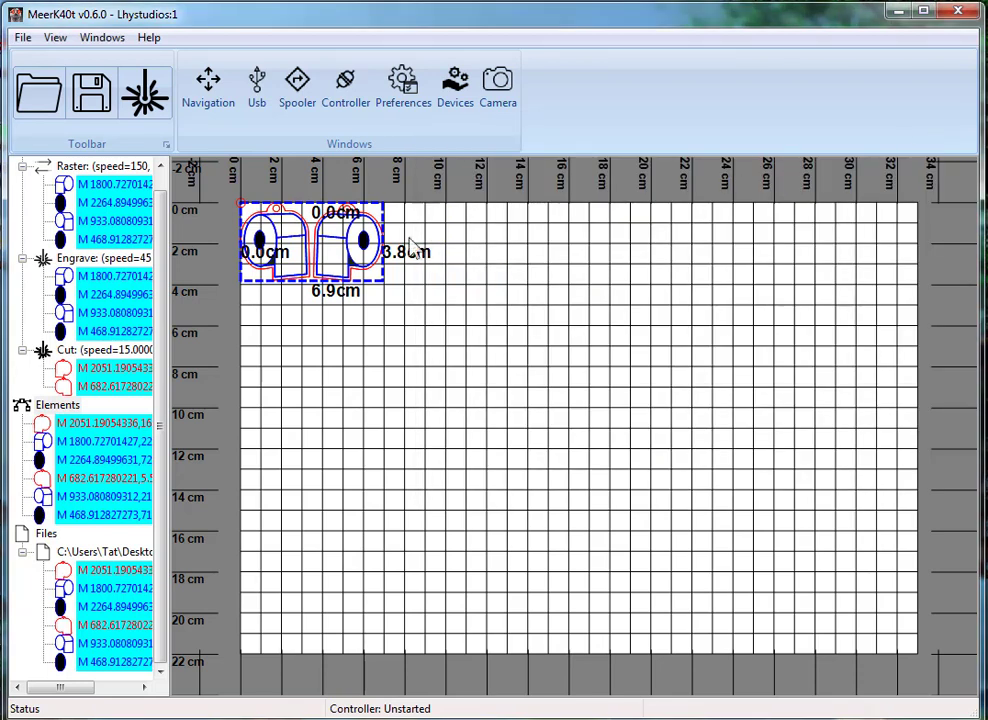
pyautogui.moveTo(331, 238); pyautogui.dragTo(379, 288)
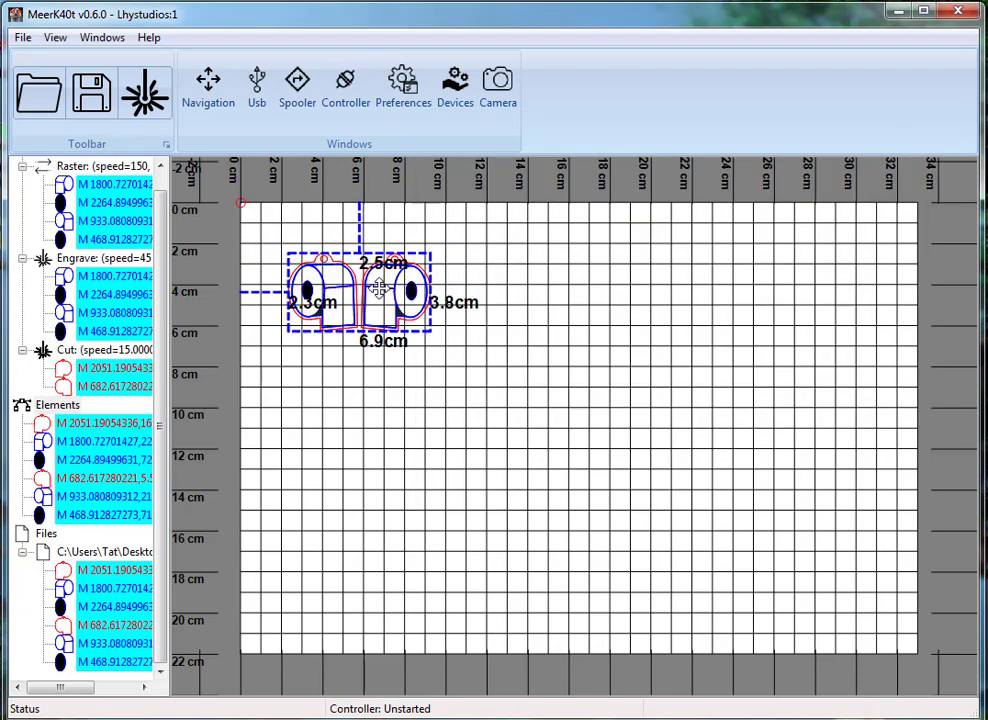
# Select only the left roll's blue outline, and after that reselect all elements of the design.
pyautogui.click(357, 212)
pyautogui.click(305, 300)
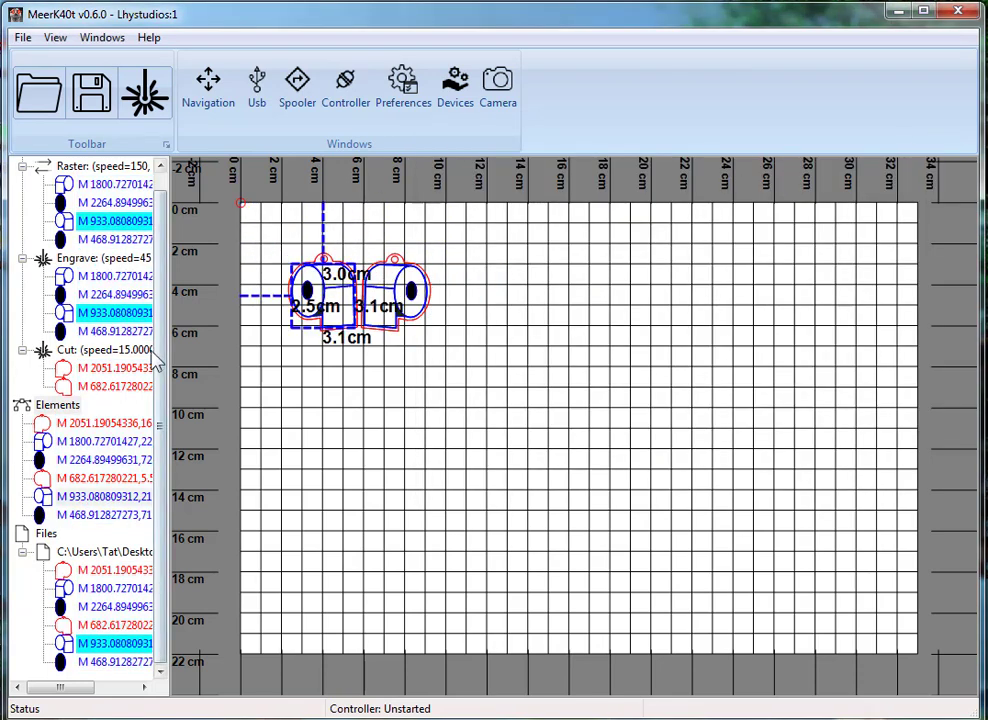
pyautogui.click(62, 404)
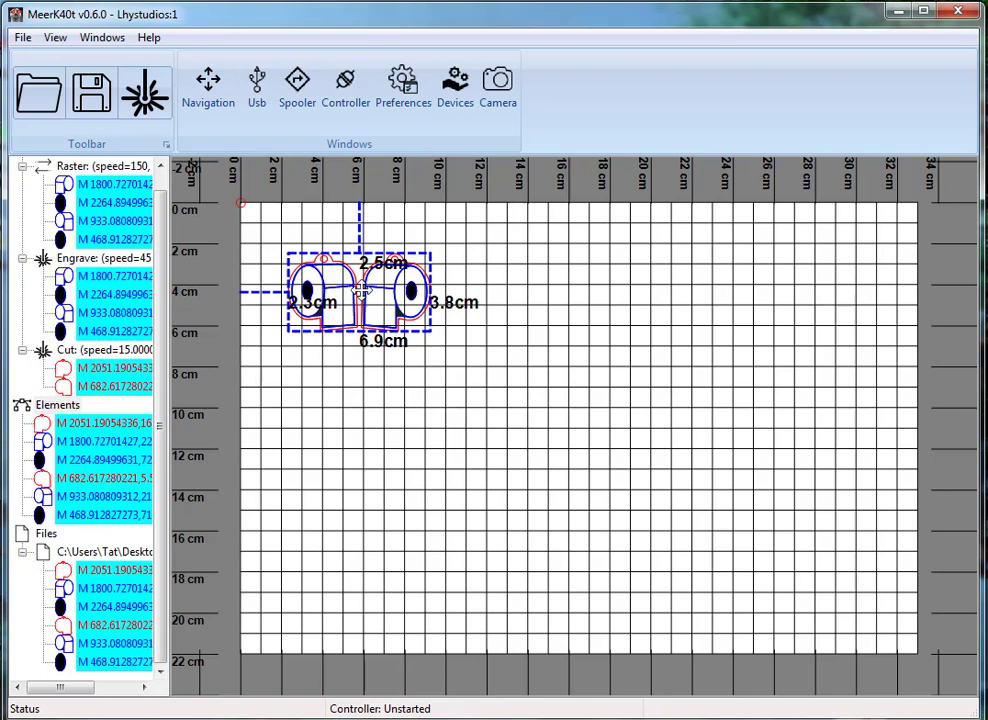
pyautogui.click(62, 405)
# Select only the right roll's blue outline and clear the selection again.
pyautogui.click(507, 311)
pyautogui.click(397, 292)
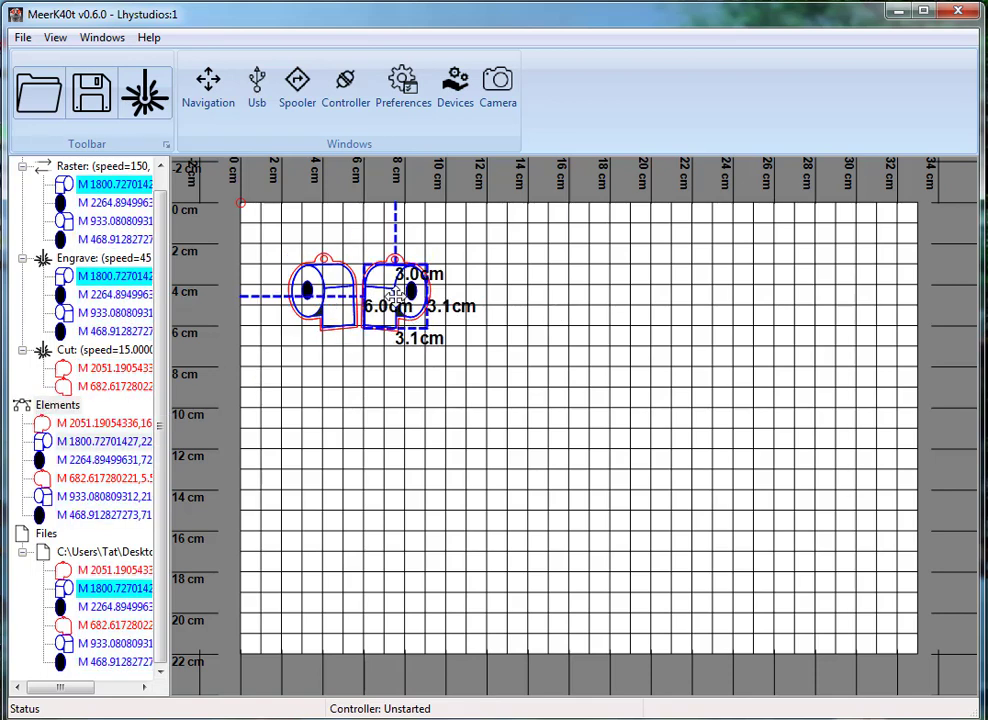
pyautogui.rightClick(397, 292)
pyautogui.click(591, 258)
pyautogui.moveTo(376, 305); pyautogui.dragTo(573, 258, button='middle')
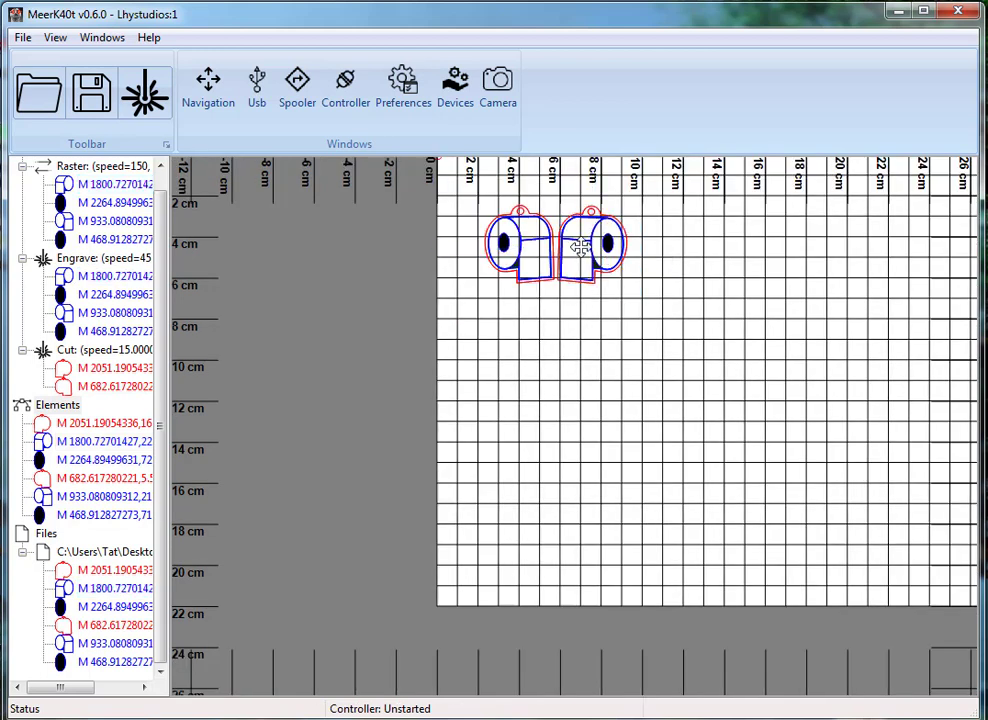
# Try to rotate the right roll's blue outline by a quarter turn (90°), and clear the selection.
pyautogui.click(580, 247)
pyautogui.rightClick(584, 246)
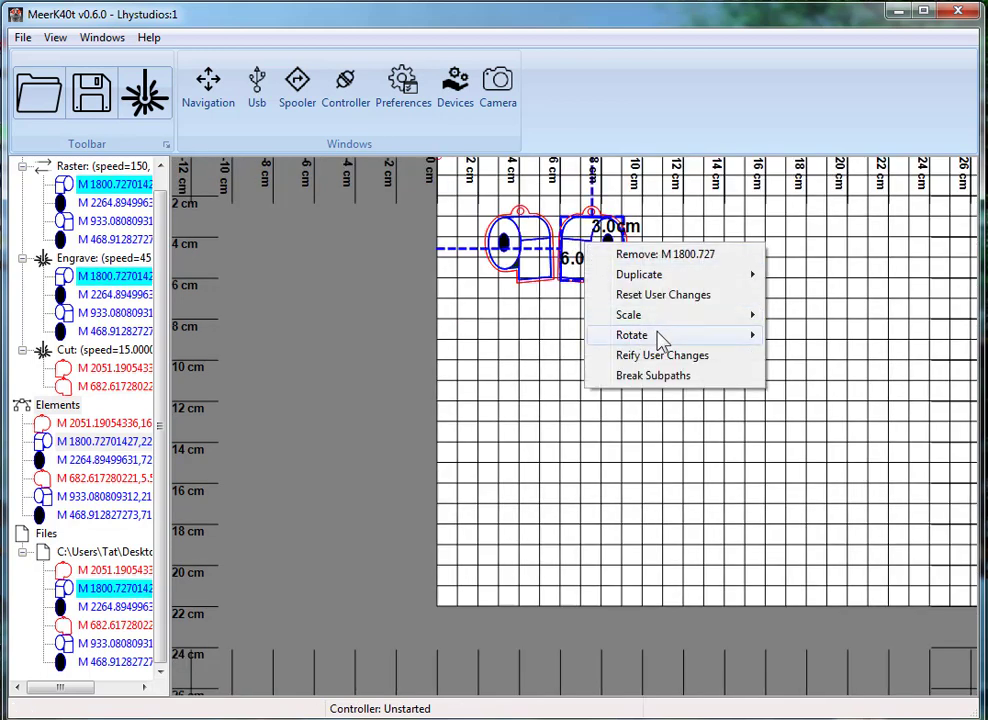
pyautogui.moveTo(725, 338)
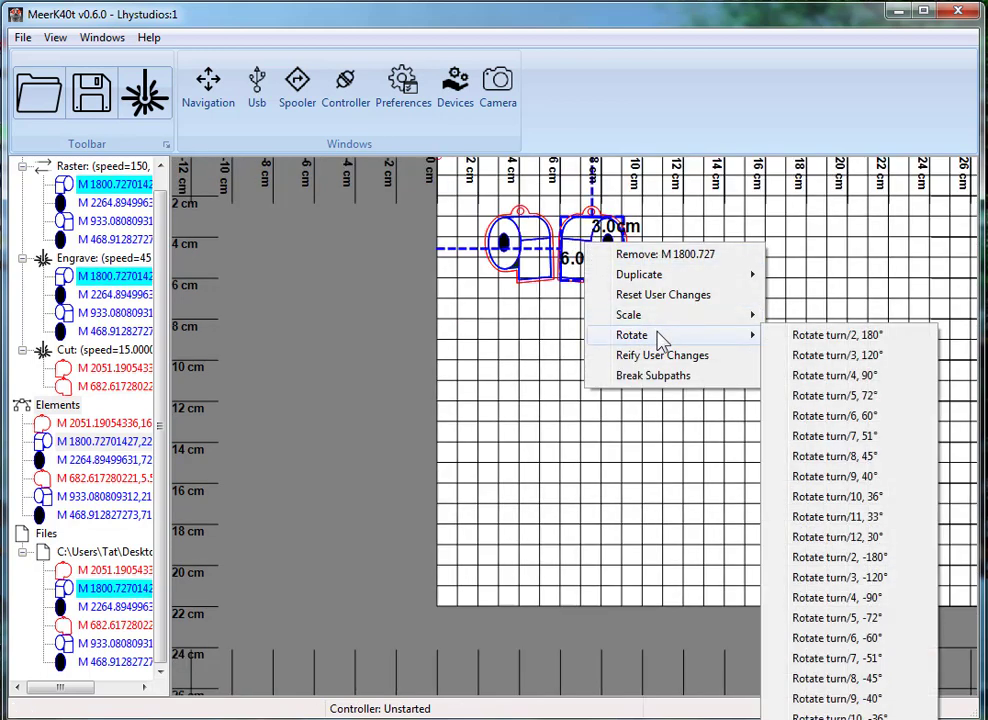
pyautogui.click(855, 376)
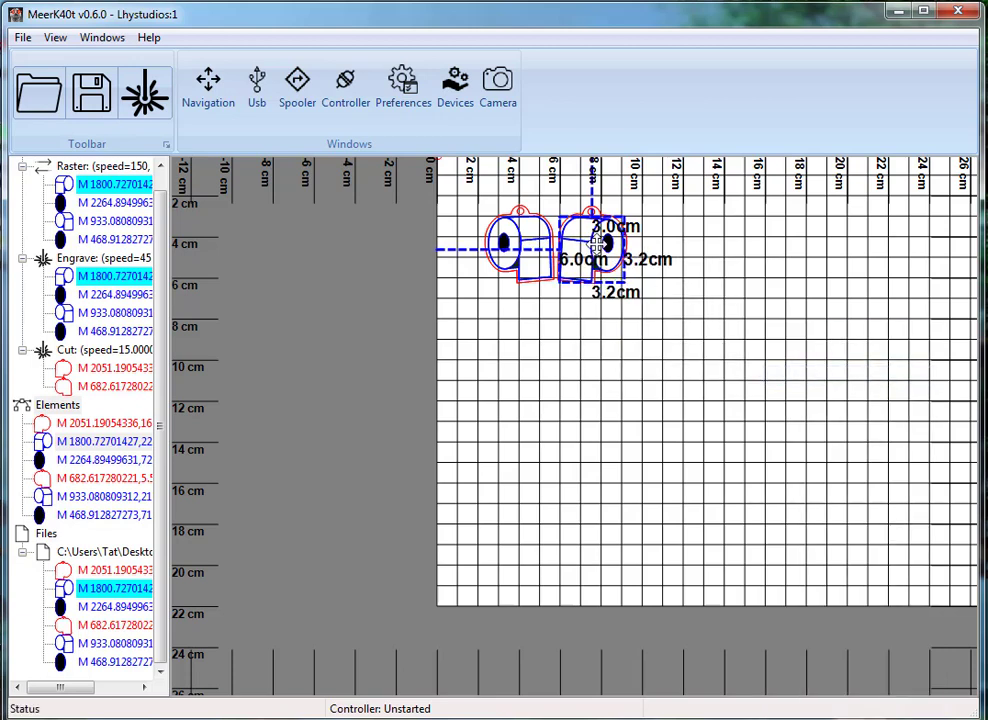
pyautogui.rightClick(597, 245)
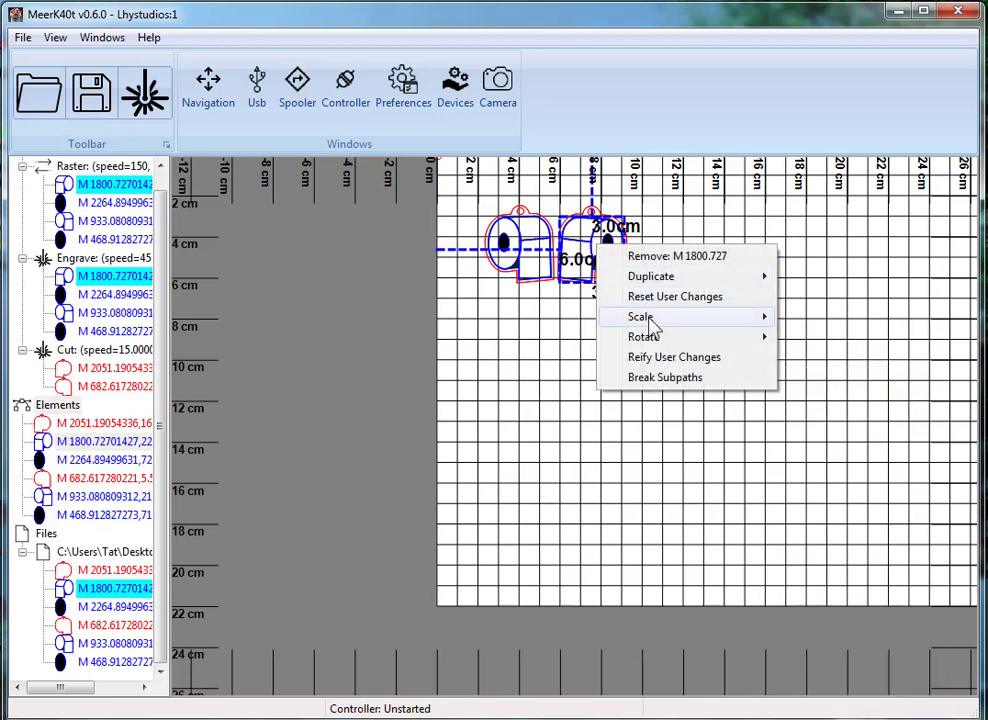
pyautogui.moveTo(692, 289); pyautogui.dragTo(717, 377)
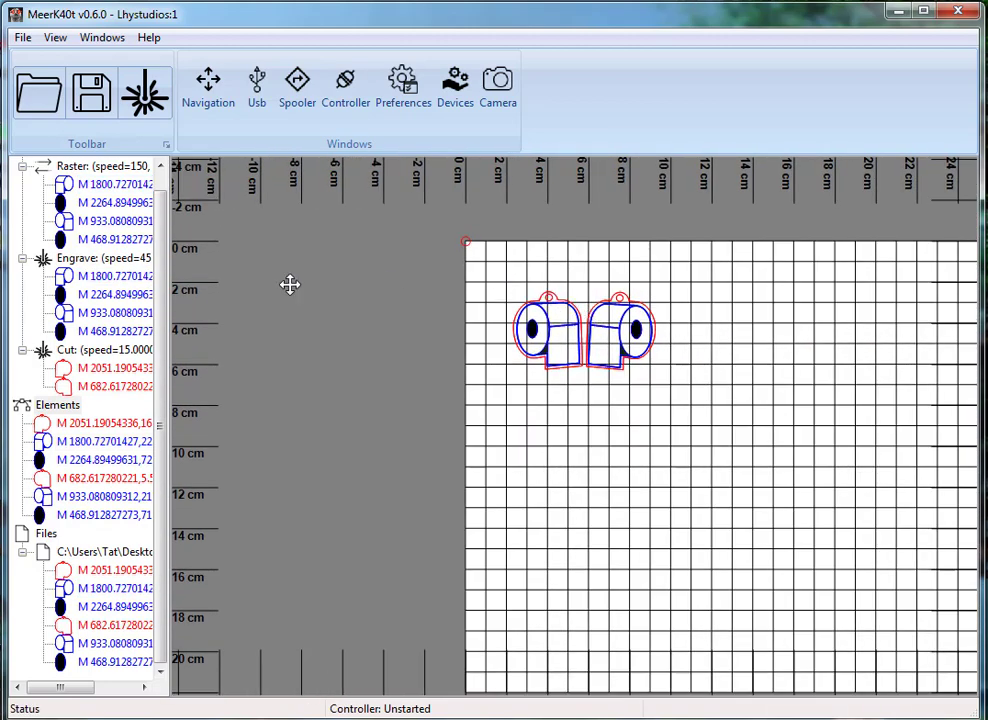
# Select the right roll's red outline, and after that all elements of the design.
pyautogui.click(80, 406)
pyautogui.click(66, 421)
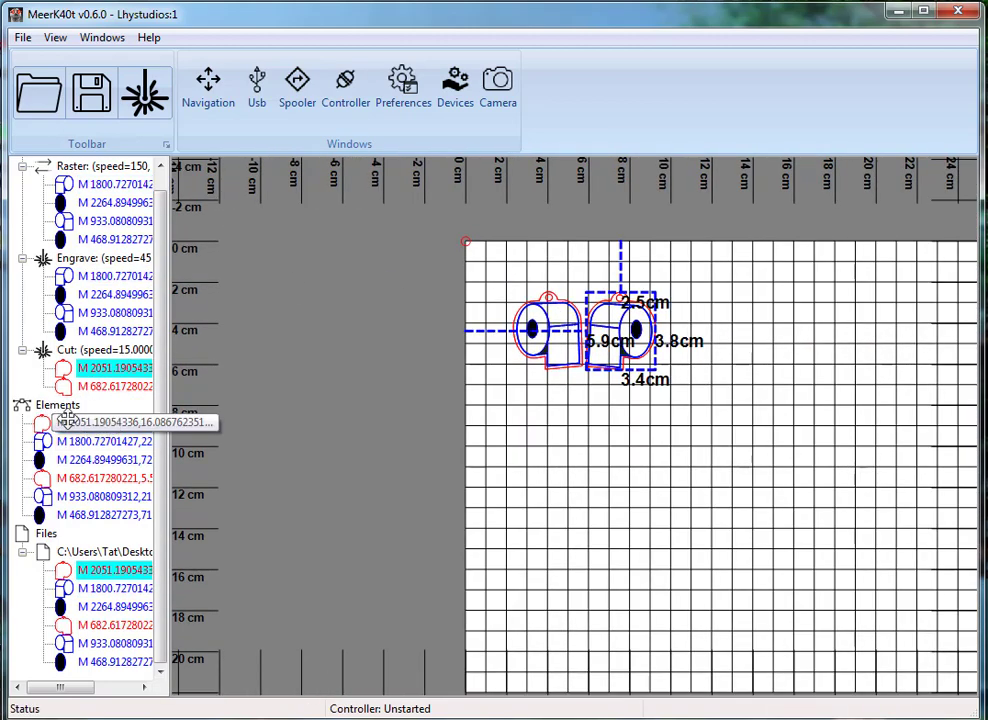
pyautogui.click(62, 411)
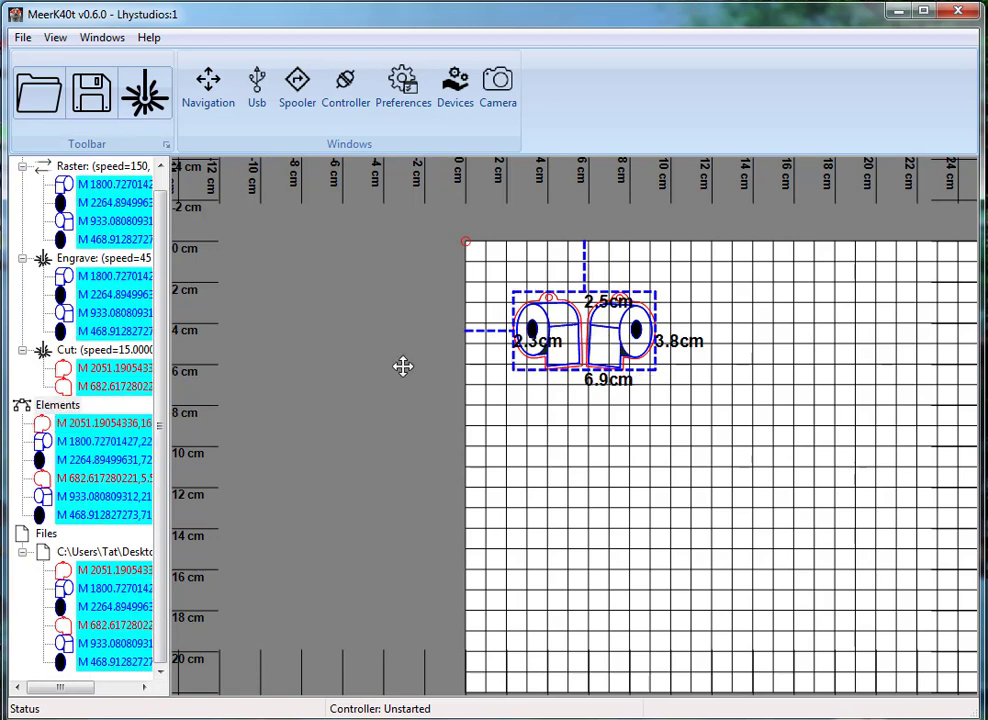
pyautogui.click(60, 405)
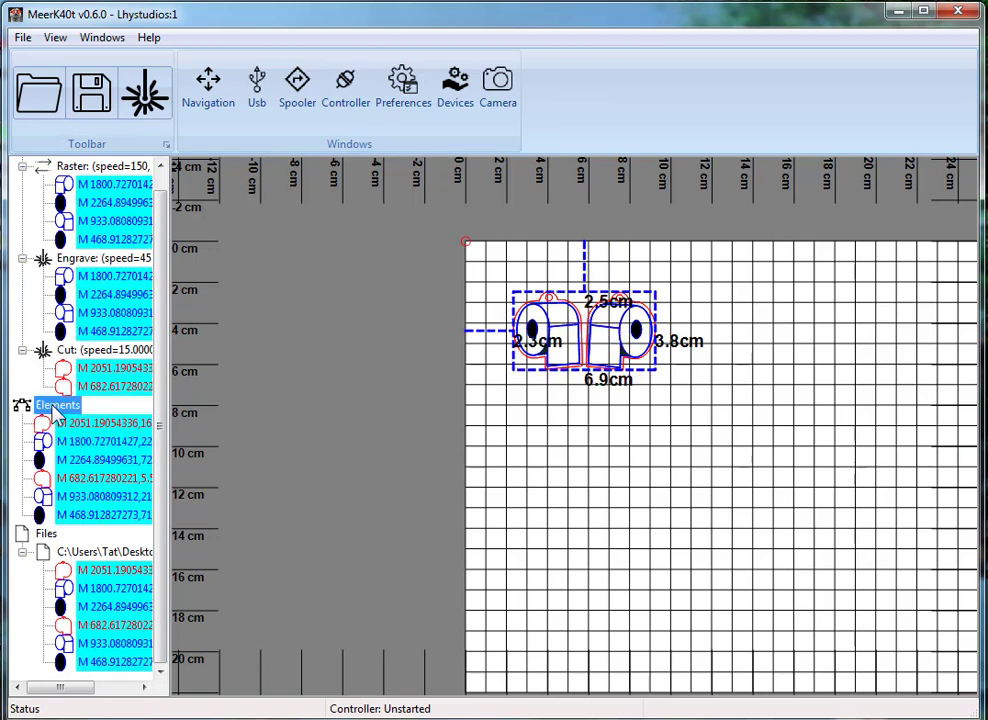
pyautogui.rightClick(66, 407)
pyautogui.press('Escape')
# Reset the user changes of all six elements and move the design to about 4 cm from the bed's left edge and 3 cm from its top edge.
pyautogui.click(132, 424)
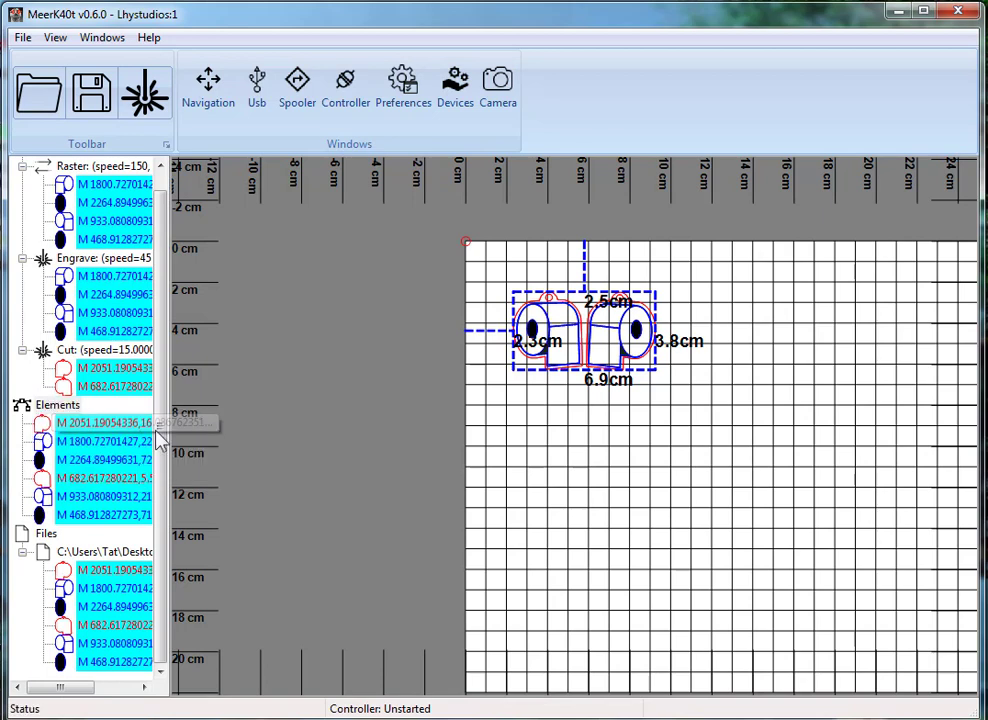
pyautogui.keyDown('shift'); pyautogui.click(115, 514); pyautogui.keyUp('shift')
pyautogui.rightClick(117, 497)
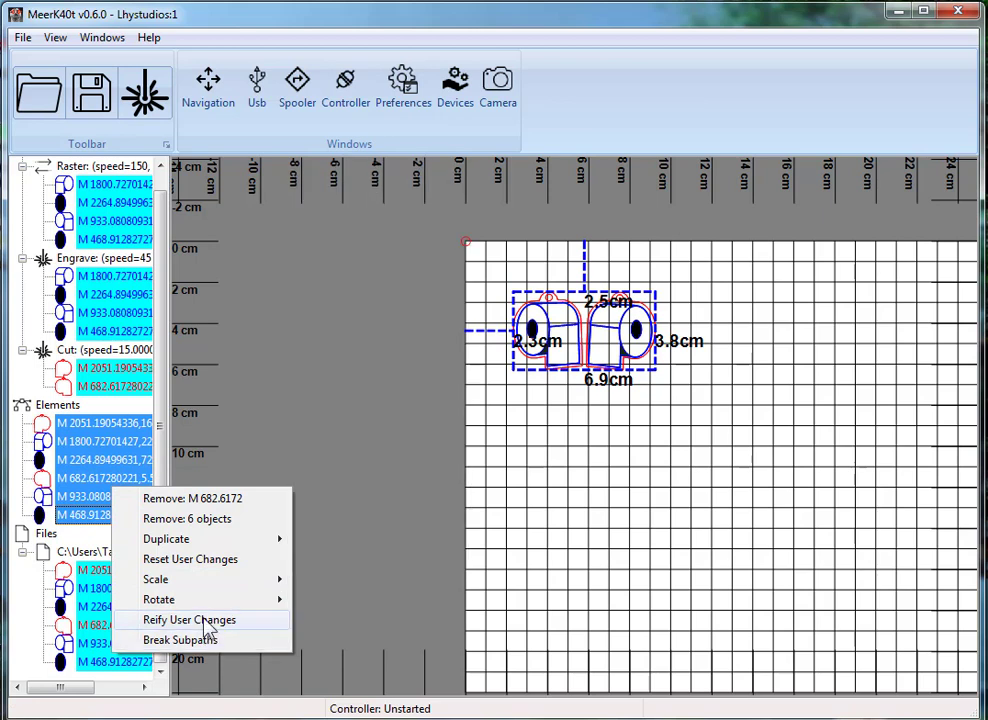
pyautogui.click(205, 560)
pyautogui.moveTo(581, 277); pyautogui.dragTo(661, 337)
pyautogui.click(657, 258)
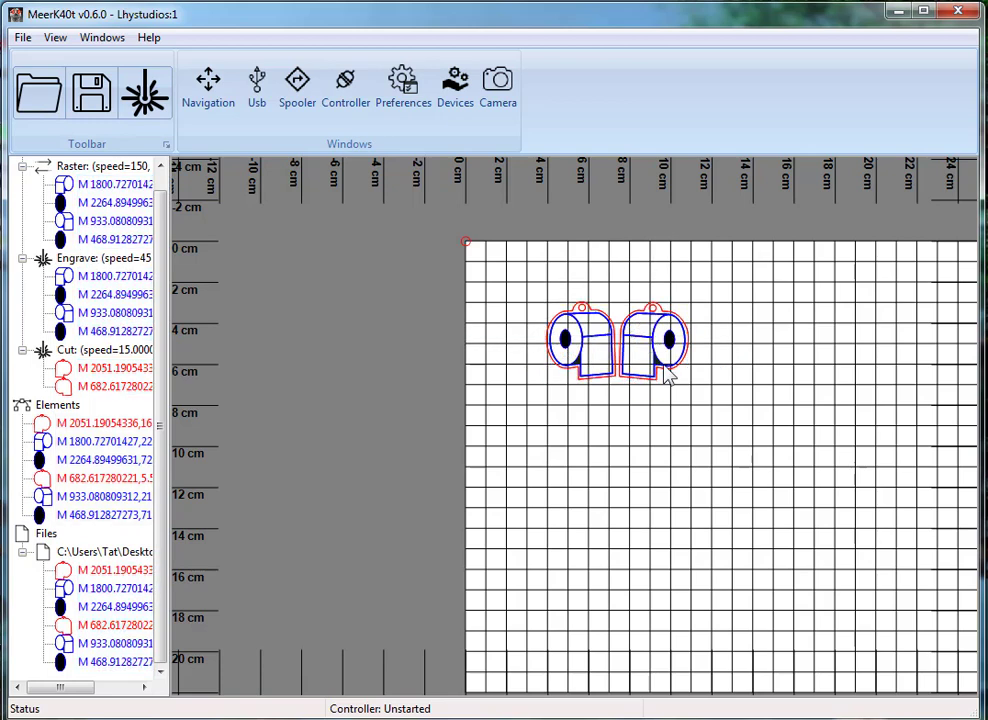
# Select the right roll's blue outline and rotate it clockwise in place by about a quarter turn in small increments.
pyautogui.click(663, 362)
pyautogui.hotkey('ctrl', 'r')
pyautogui.hotkey('ctrl', 'r')
pyautogui.hotkey('ctrl', 'r')
pyautogui.hotkey('ctrl', 'r')
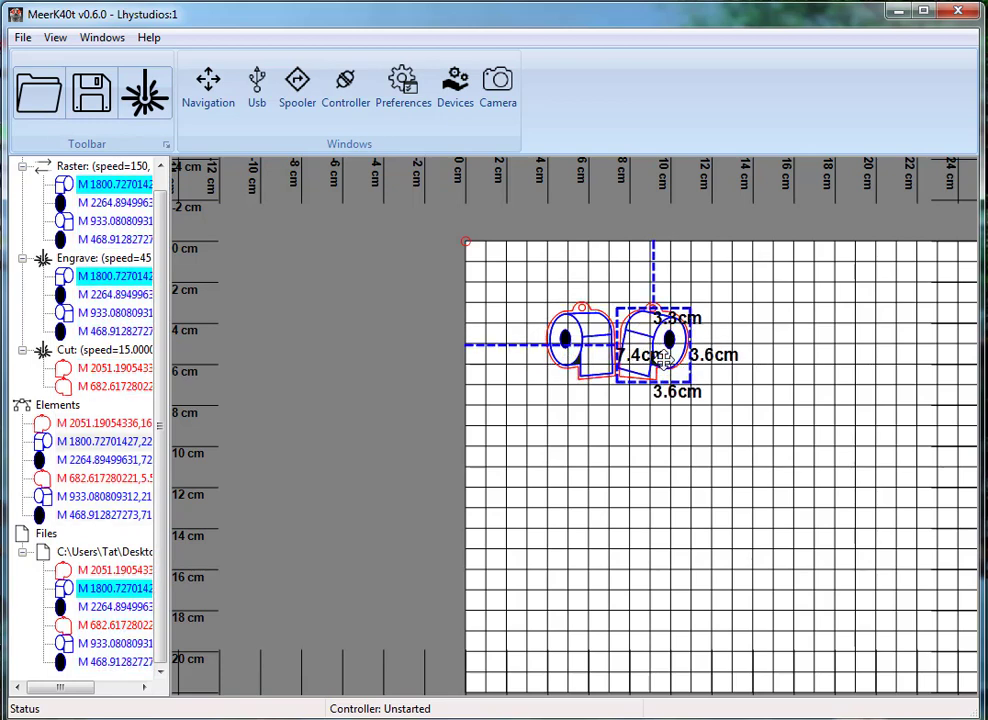
pyautogui.hotkey('ctrl', 'r')
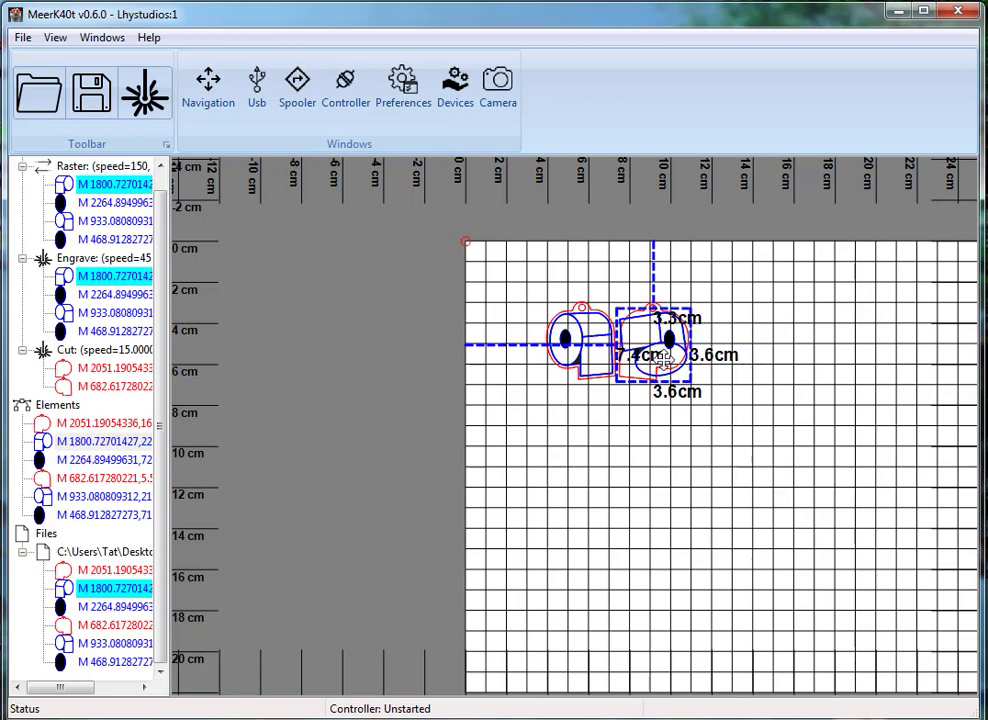
# Move the rotated blue outline to about 5.4 cm from the bed's left edge and 2.3 cm from its top edge.
pyautogui.press('Up')
pyautogui.press('Left')
pyautogui.press('Down')
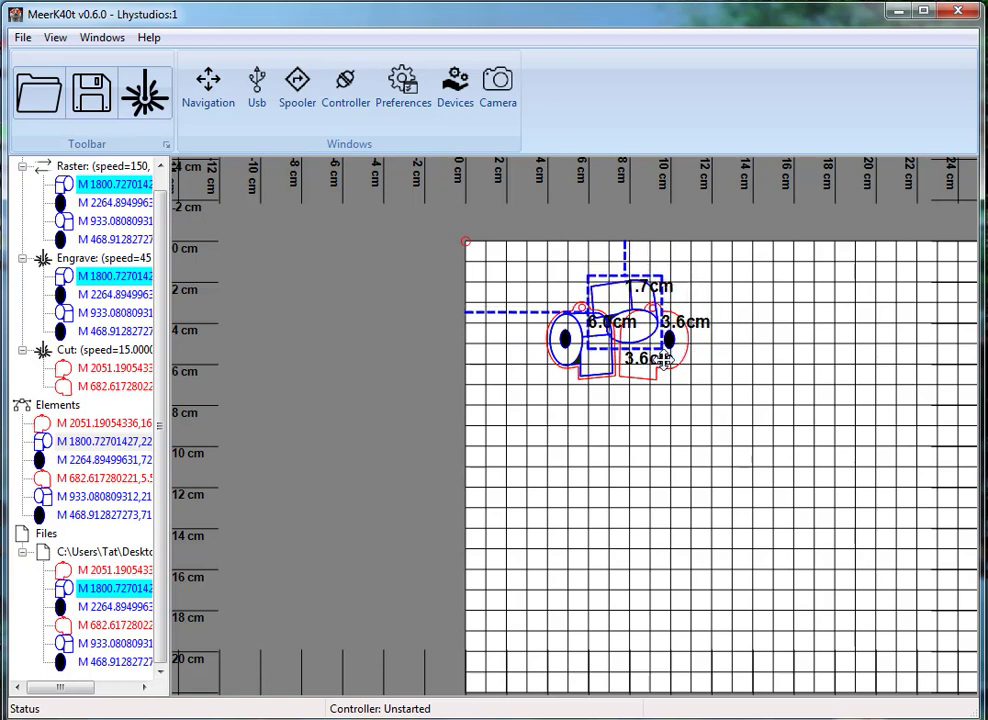
pyautogui.press('Down')
pyautogui.press('Right')
pyautogui.moveTo(663, 358); pyautogui.dragTo(663, 361)
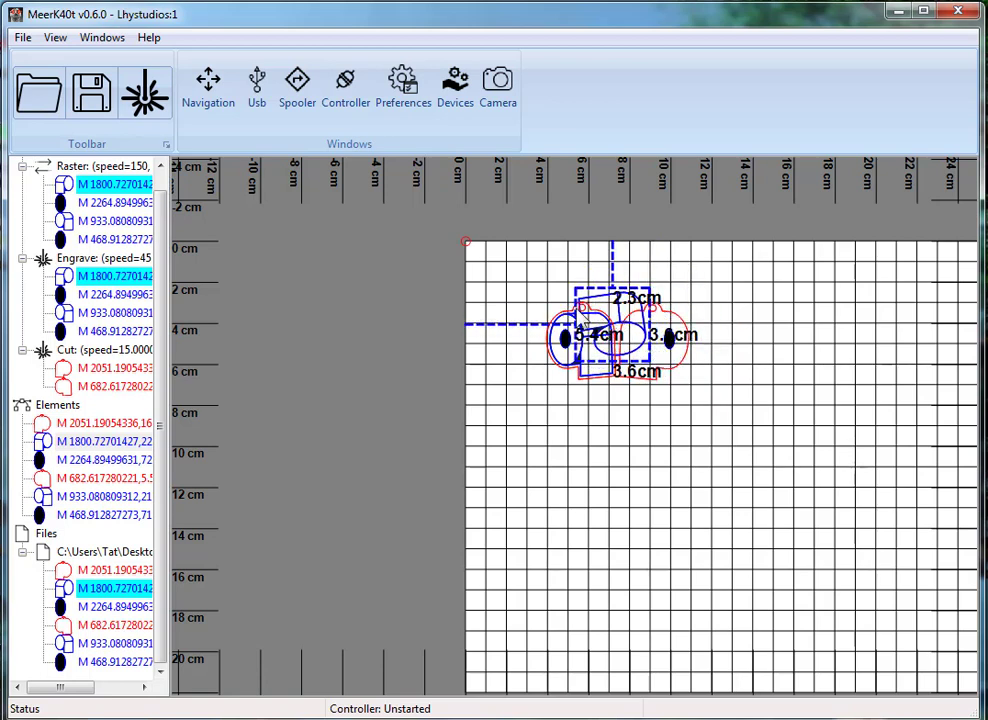
# Reset the user changes of the displaced blue outline, and after that of all six elements.
pyautogui.rightClick(606, 316)
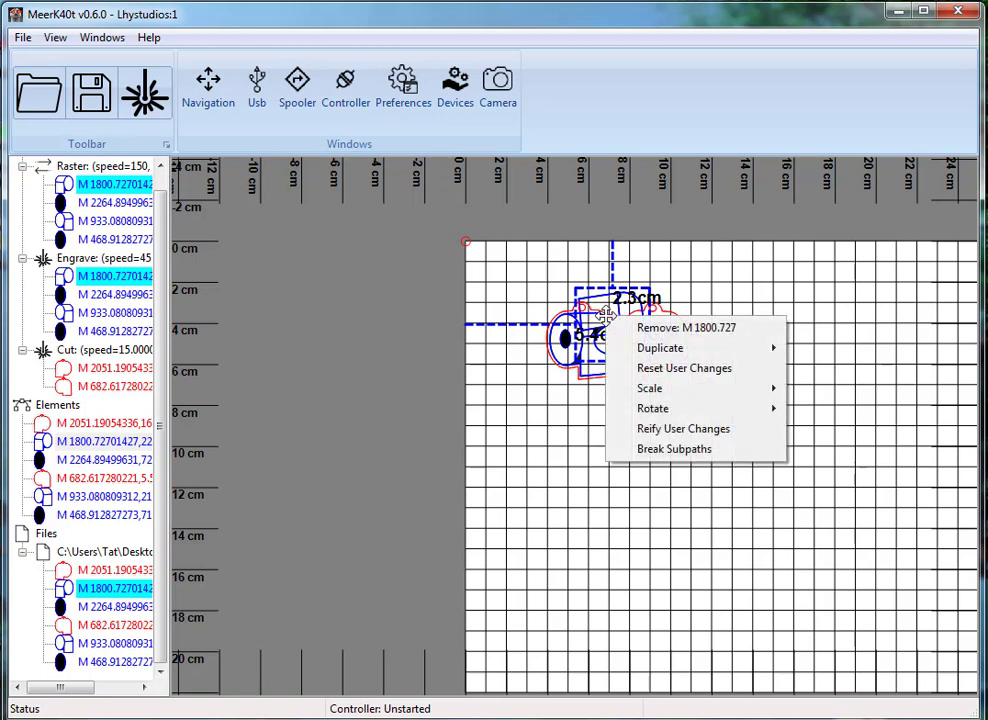
pyautogui.click(697, 370)
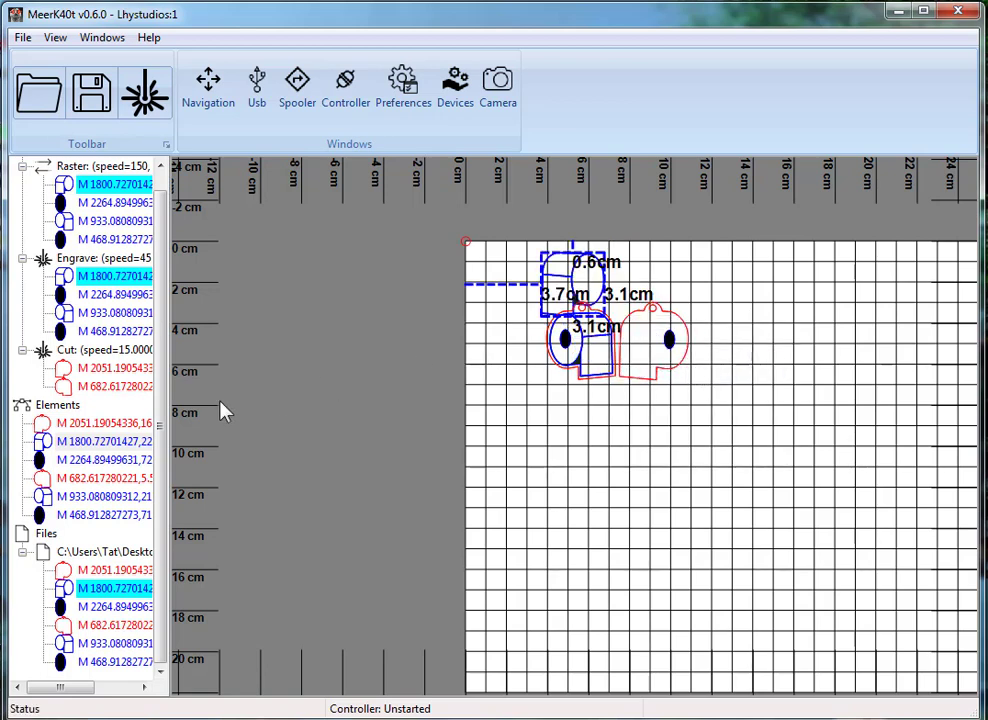
pyautogui.click(100, 423)
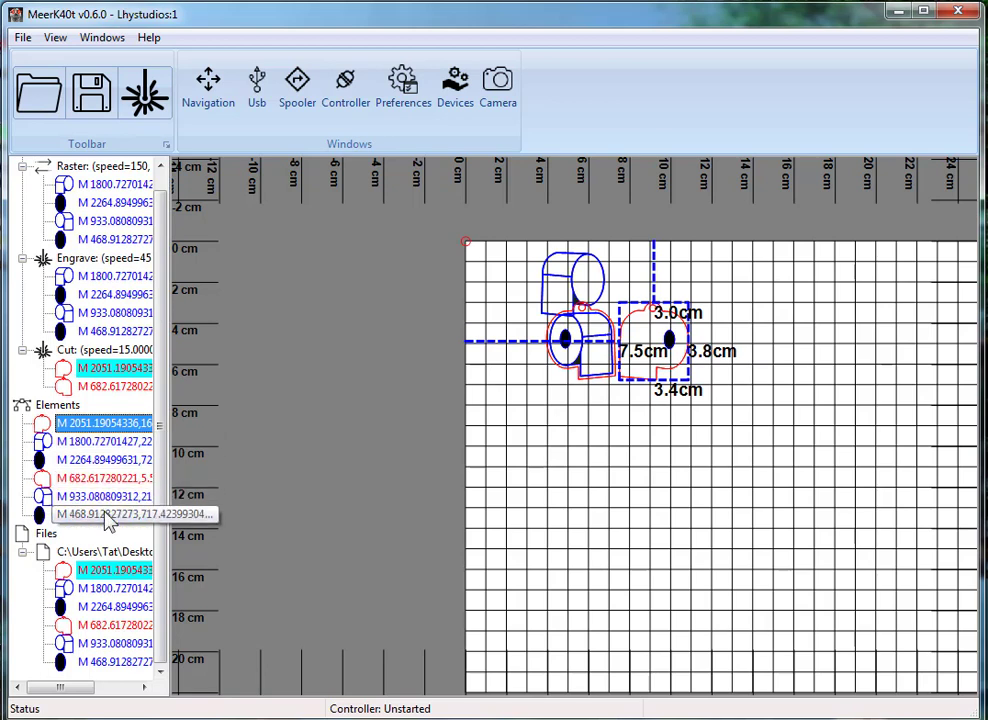
pyautogui.keyDown('shift'); pyautogui.click(105, 514); pyautogui.keyUp('shift')
pyautogui.rightClick(107, 498)
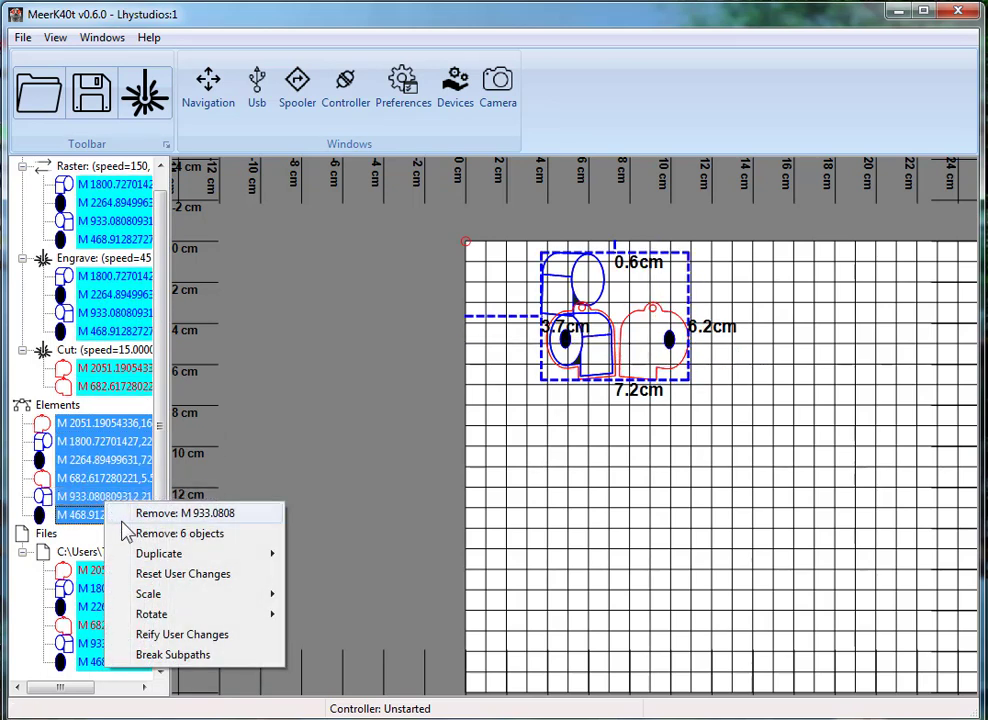
pyautogui.click(198, 575)
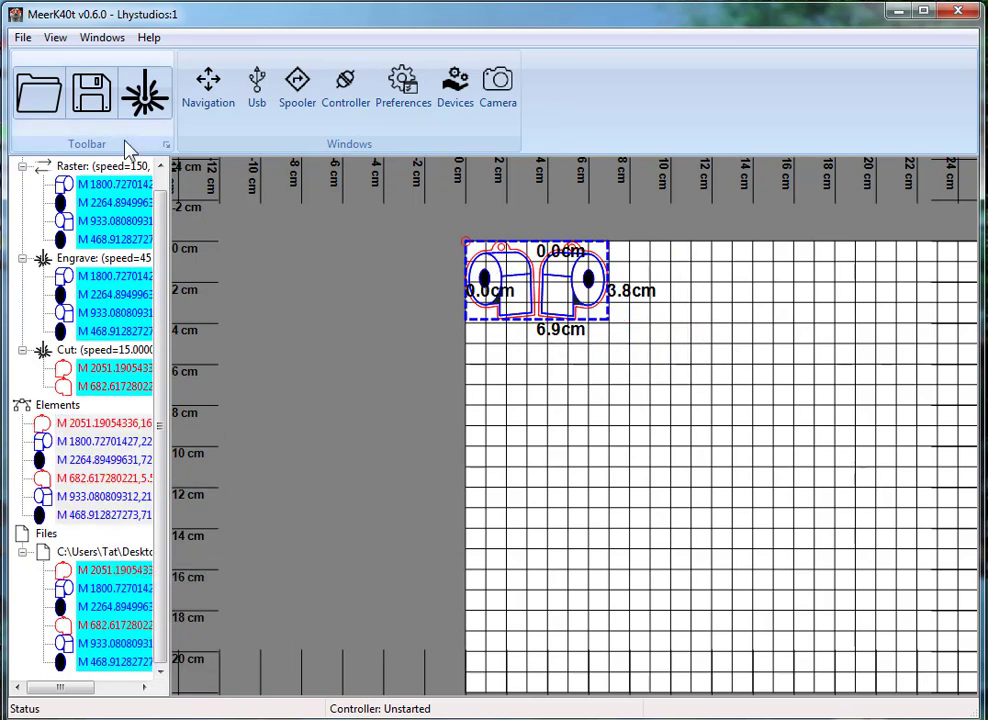
# Open the Navigation window, place it clear of the design, and clear the element selection.
pyautogui.click(205, 100)
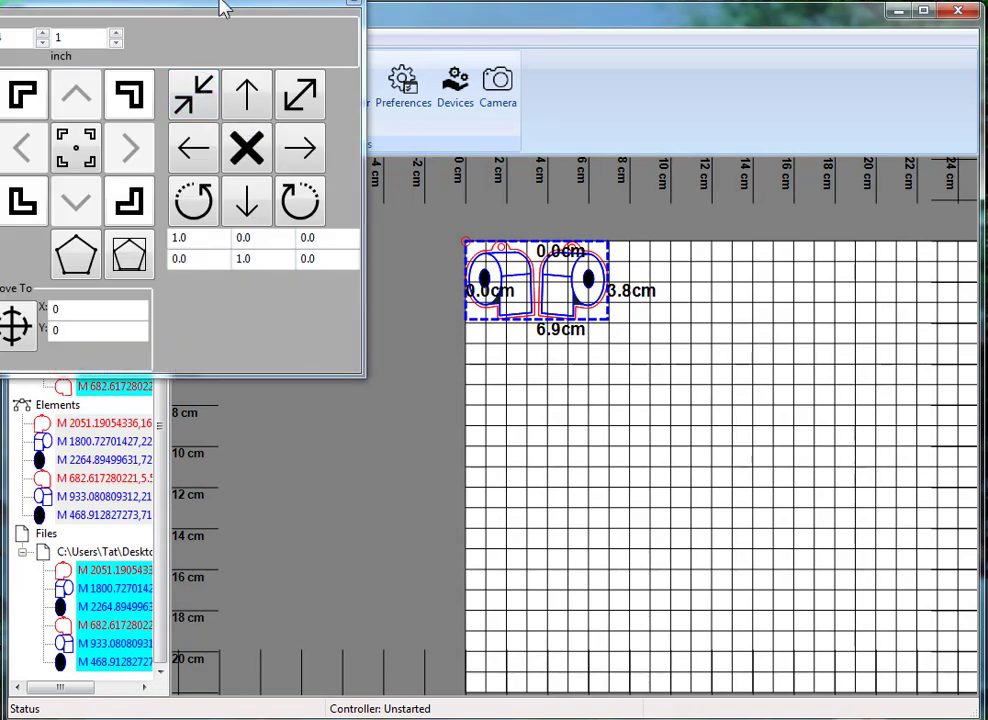
pyautogui.moveTo(224, 8); pyautogui.dragTo(393, 337)
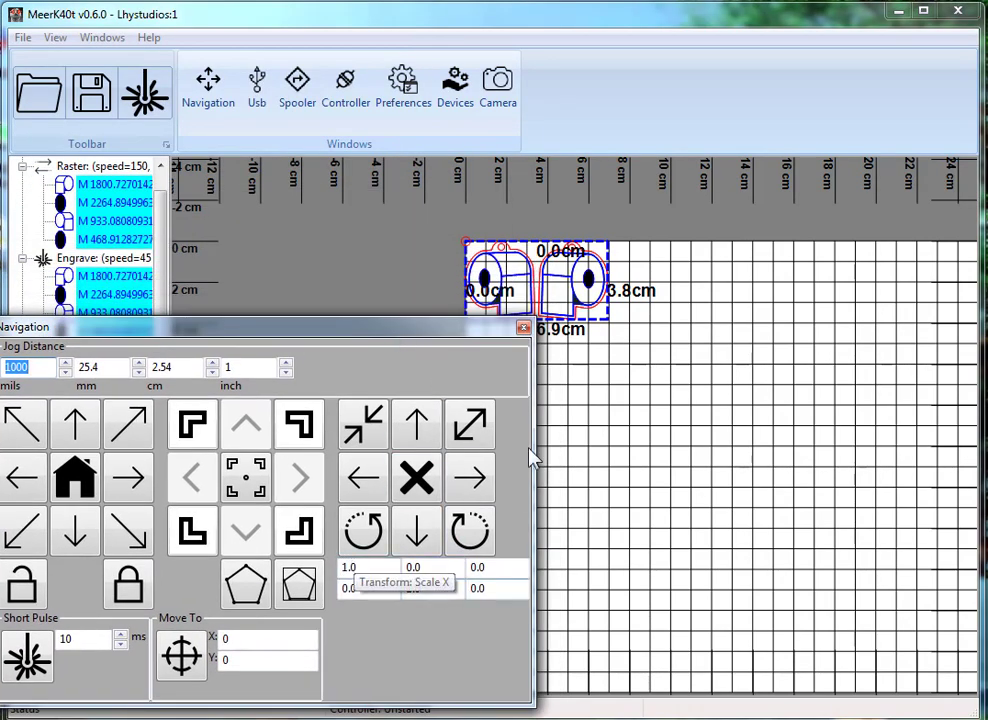
pyautogui.click(590, 290)
pyautogui.click(678, 256)
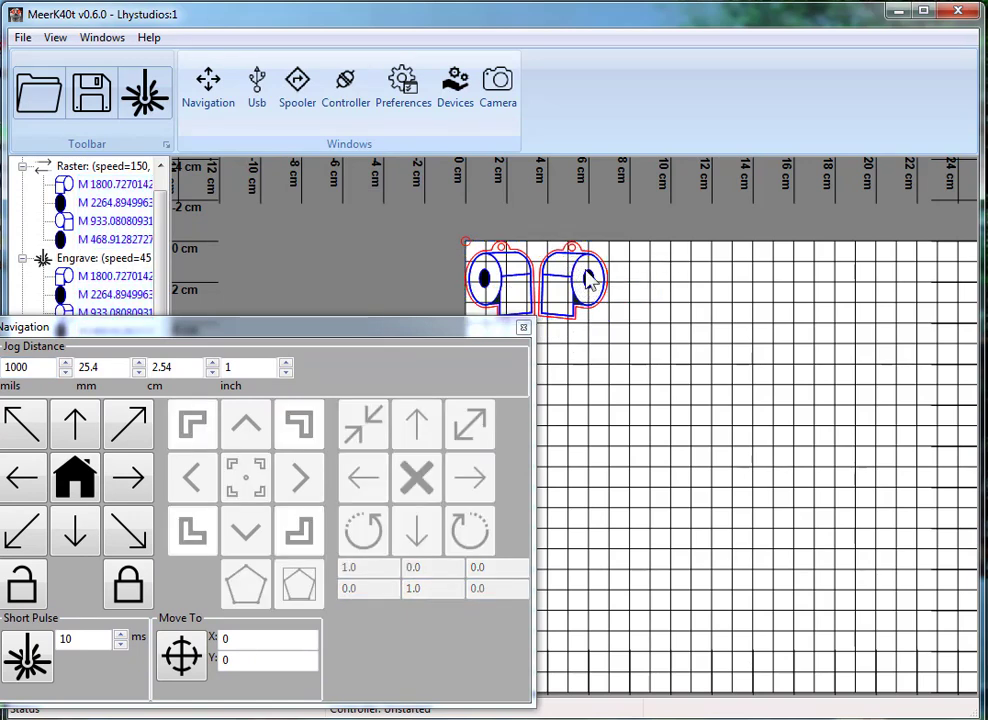
# Move the right roll's blue outline to about 10.8 cm from the bed's left edge and 3.0 cm from its top edge, refreshing its transform values.
pyautogui.click(580, 266)
pyautogui.moveTo(574, 270); pyautogui.dragTo(721, 320)
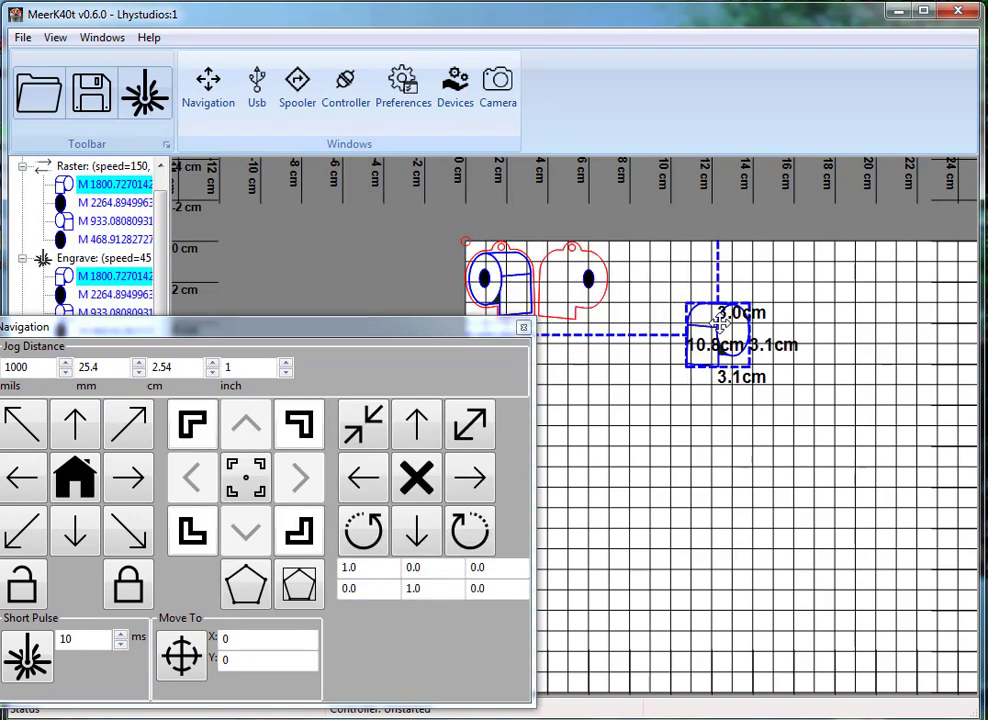
pyautogui.click(700, 280)
pyautogui.click(706, 325)
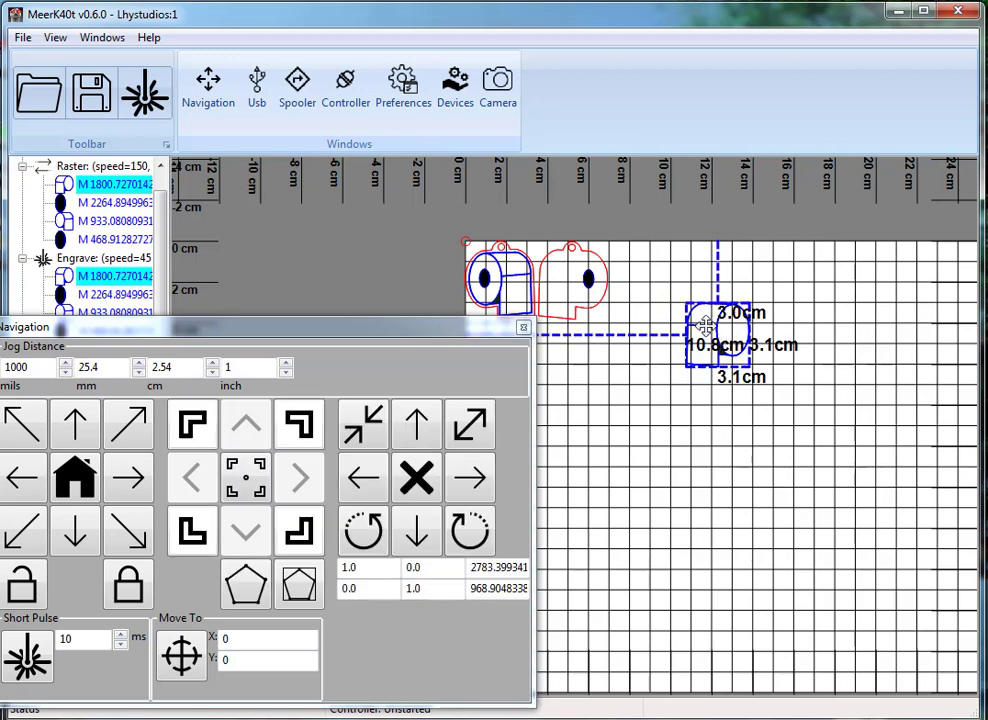
# Rotate the blue outline clockwise about its own centre until its X scale value is about 0.67, and refresh the transform values.
pyautogui.press('KP_Multiply')
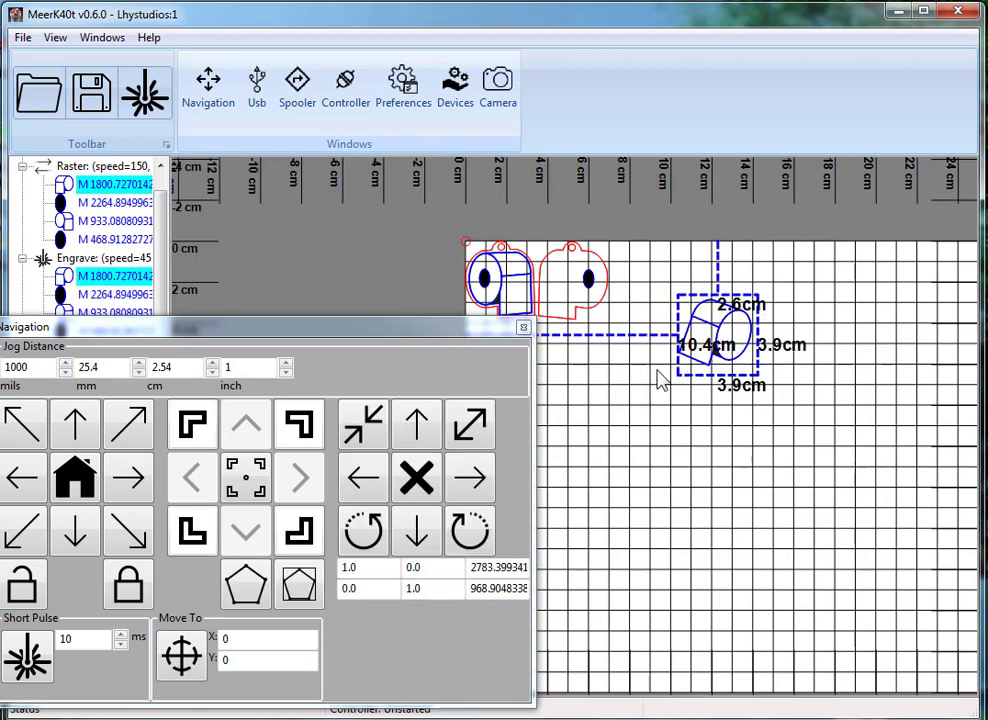
pyautogui.press('KP_Multiply')
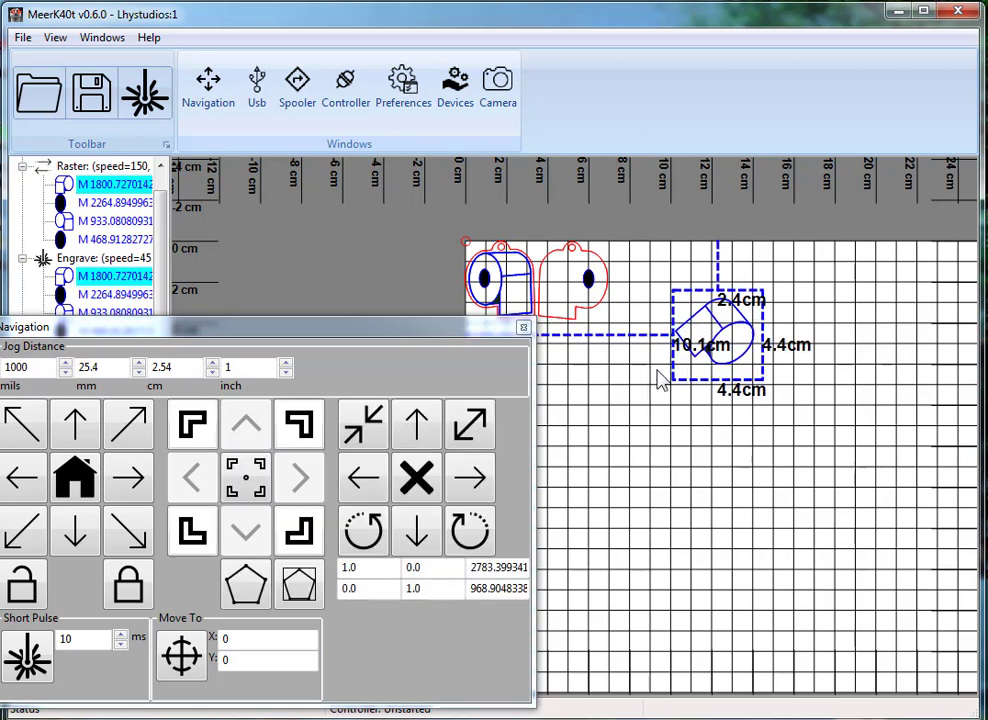
pyautogui.press('KP_Multiply')
pyautogui.click(727, 345)
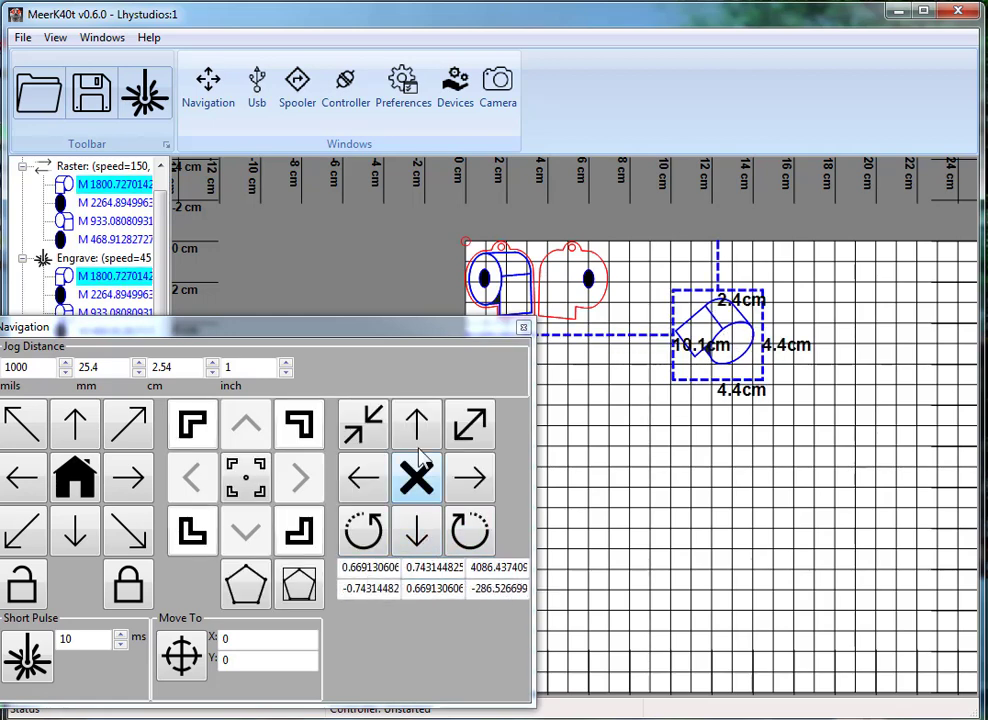
# Rotate the blue outline repeatedly clockwise around the bed's origin with the Navigation transform control until it lies beyond the bed's upper-left corner.
pyautogui.click(464, 535)
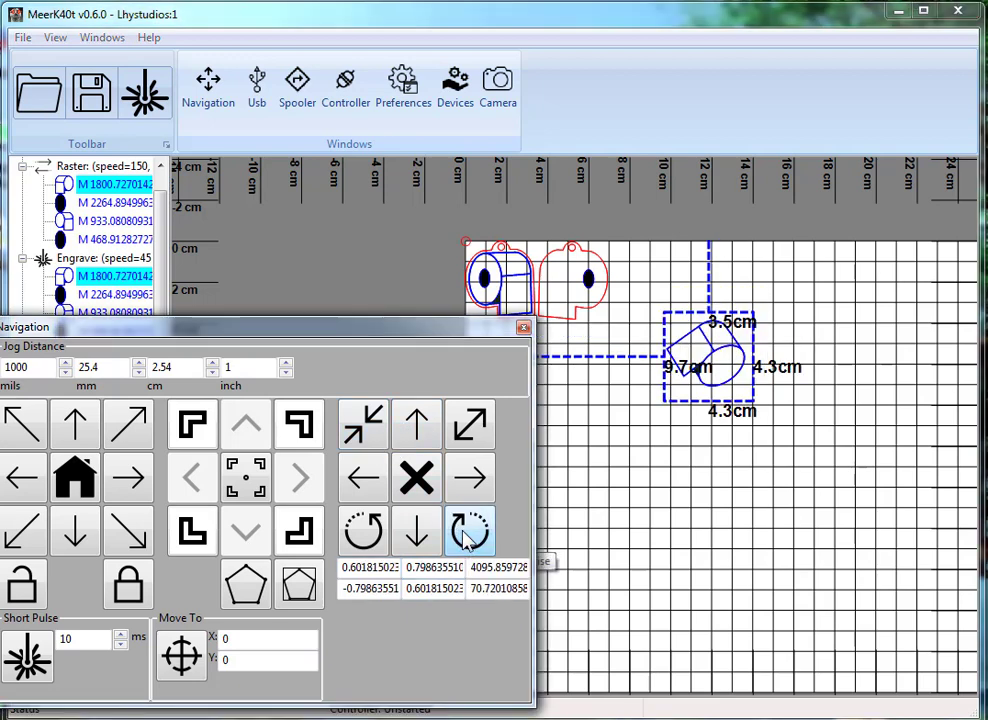
pyautogui.click(463, 531)
pyautogui.click(463, 531)
pyautogui.click(463, 531)
pyautogui.click(463, 531)
pyautogui.click(463, 531)
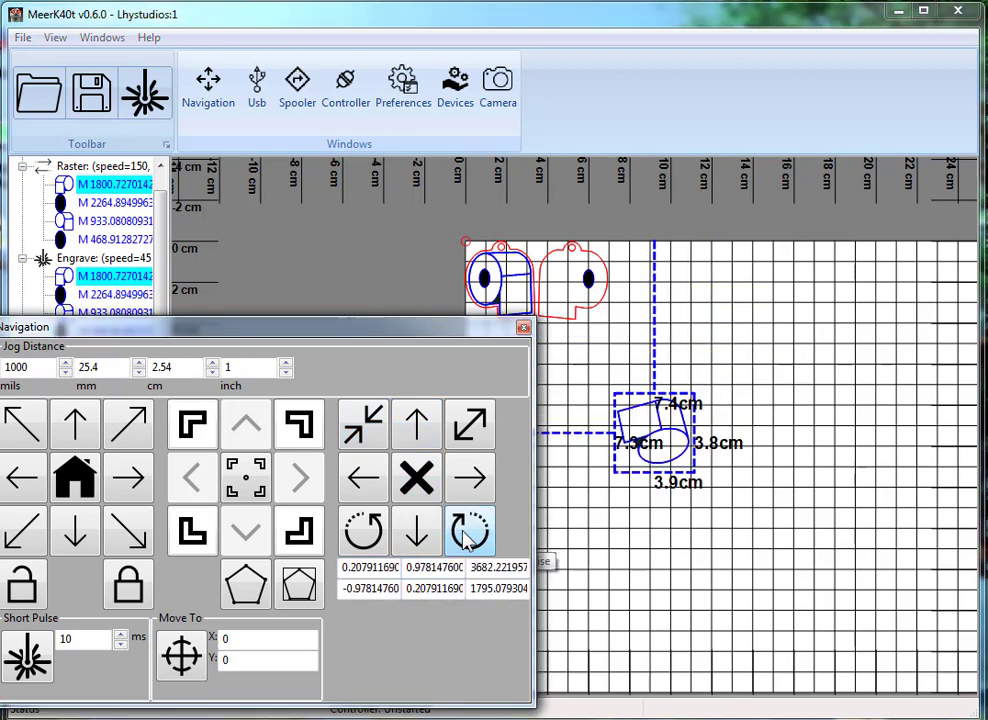
pyautogui.click(463, 531)
pyautogui.click(463, 531)
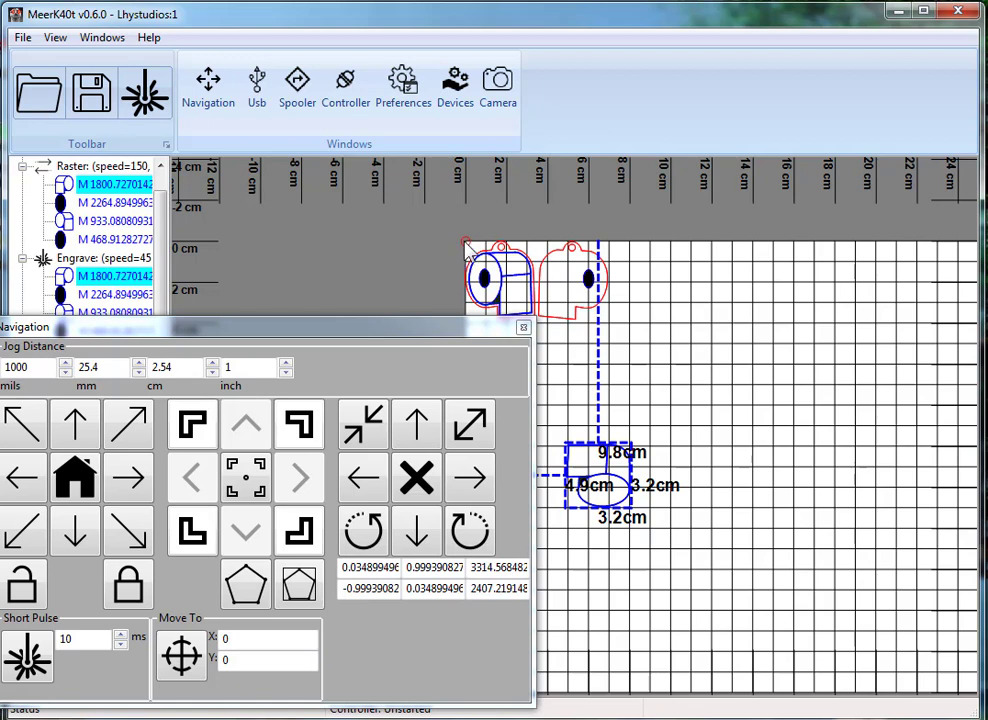
pyautogui.click(470, 533)
pyautogui.click(470, 533)
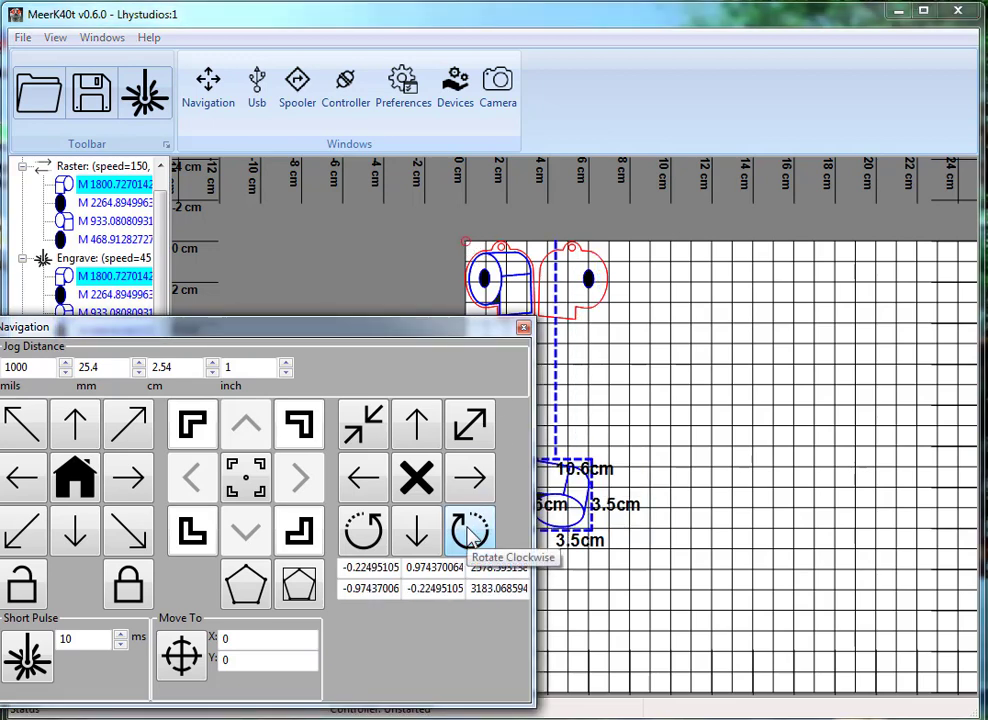
pyautogui.click(470, 533)
pyautogui.click(470, 533)
pyautogui.click(470, 533)
pyautogui.click(470, 533)
pyautogui.click(470, 533)
pyautogui.click(470, 533)
pyautogui.click(470, 533)
pyautogui.click(470, 533)
pyautogui.click(470, 533)
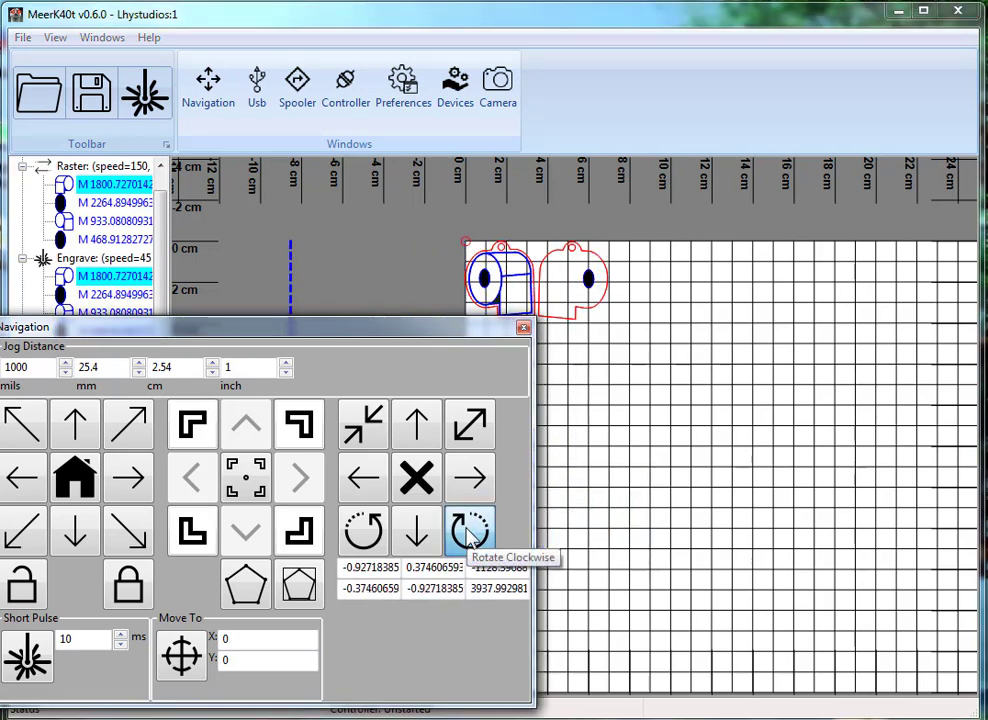
pyautogui.click(470, 533)
pyautogui.click(470, 533)
pyautogui.click(470, 533)
pyautogui.click(470, 533)
pyautogui.click(470, 533)
pyautogui.click(470, 533)
pyautogui.click(470, 533)
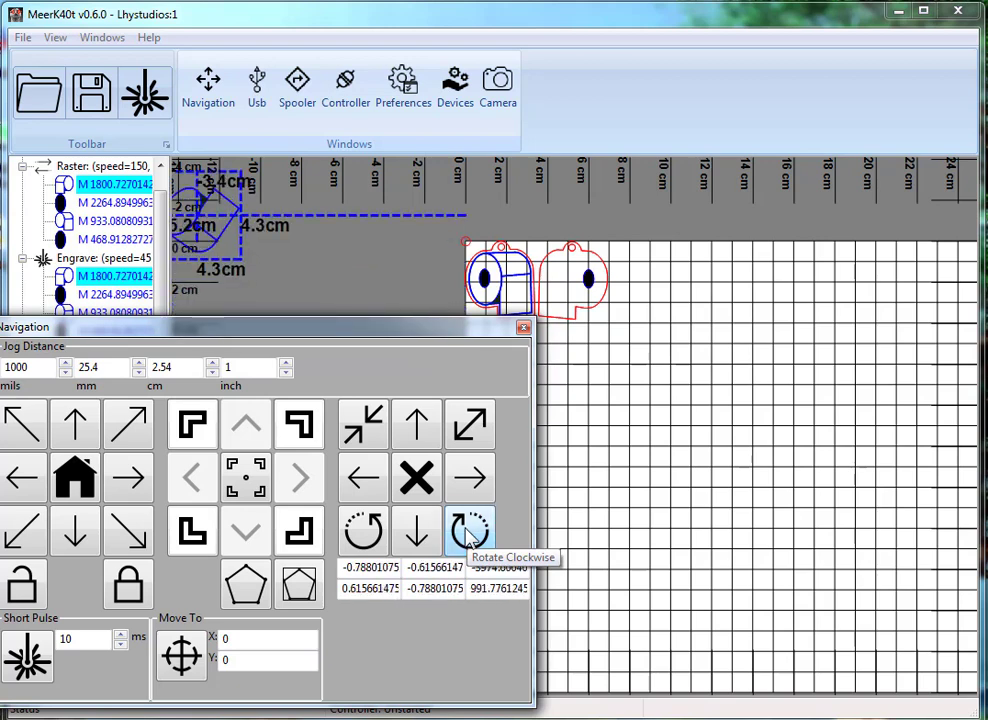
pyautogui.click(470, 533)
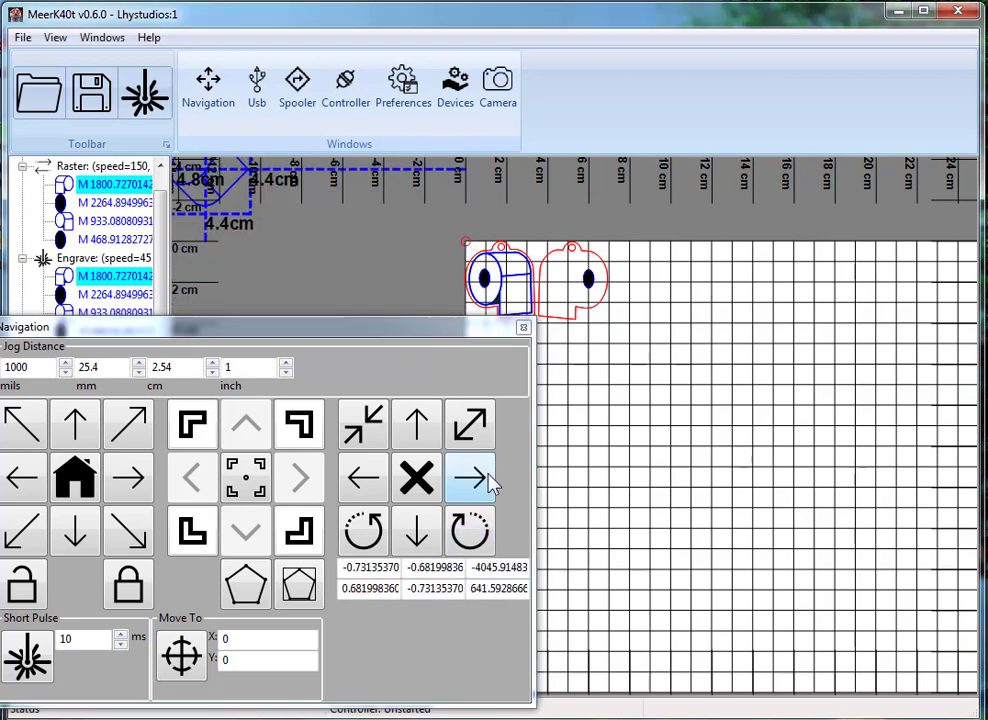
# Rotate the blue outline clockwise around the bed's origin until it is about 10.5 cm from the left edge and 1.3 cm from the top.
pyautogui.click(470, 533)
pyautogui.click(470, 533)
pyautogui.click(470, 533)
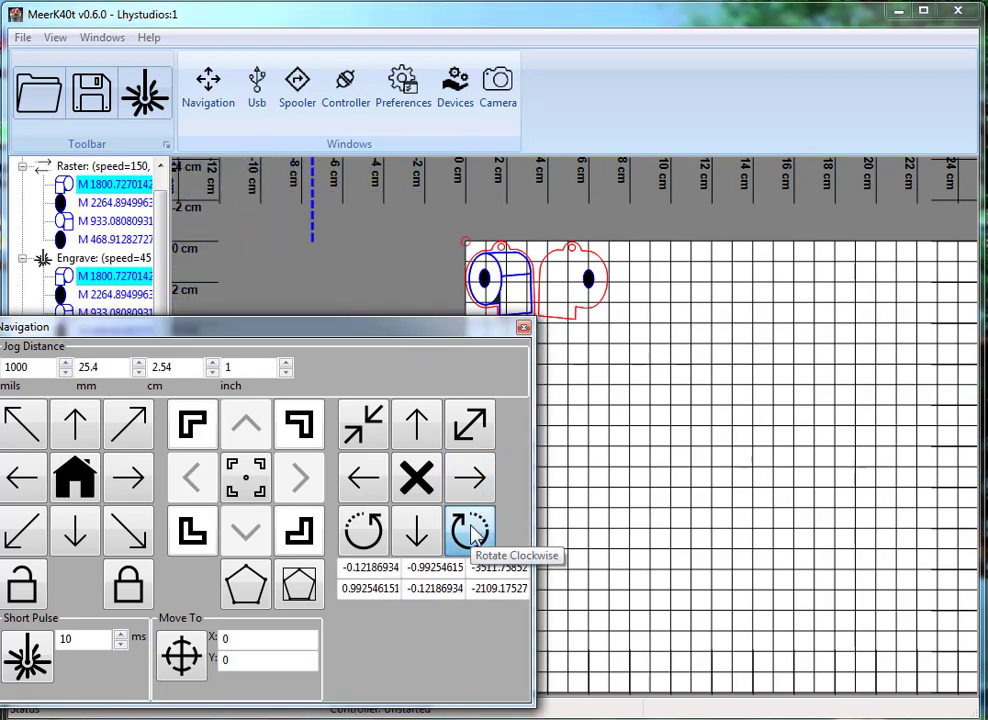
pyautogui.click(470, 533)
pyautogui.click(470, 533)
pyautogui.click(470, 533)
pyautogui.click(470, 533)
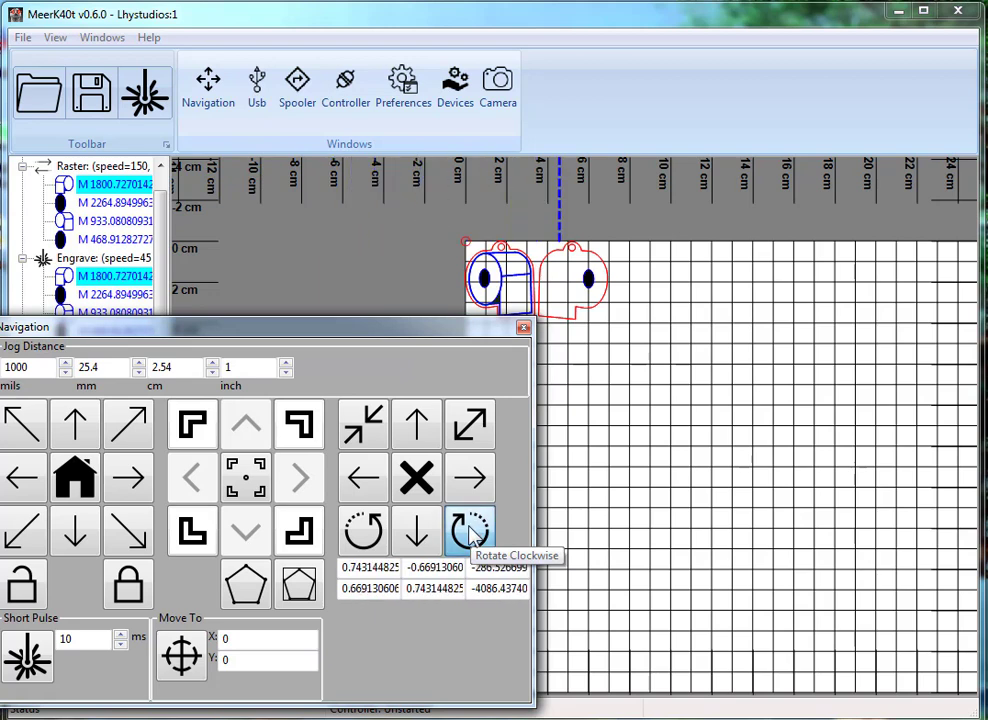
pyautogui.click(470, 533)
pyautogui.click(470, 533)
pyautogui.click(470, 533)
pyautogui.click(470, 533)
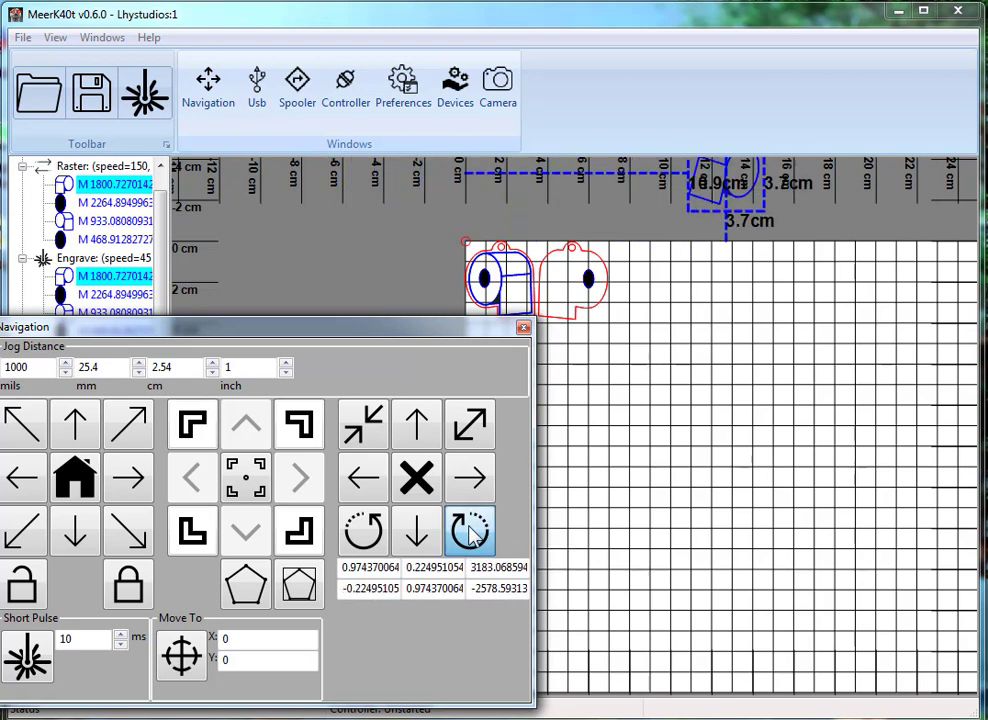
pyautogui.click(472, 535)
pyautogui.click(462, 536)
# Jog the laser head in 1000 mil steps to X 4000 and Y 2000.
pyautogui.click(147, 482)
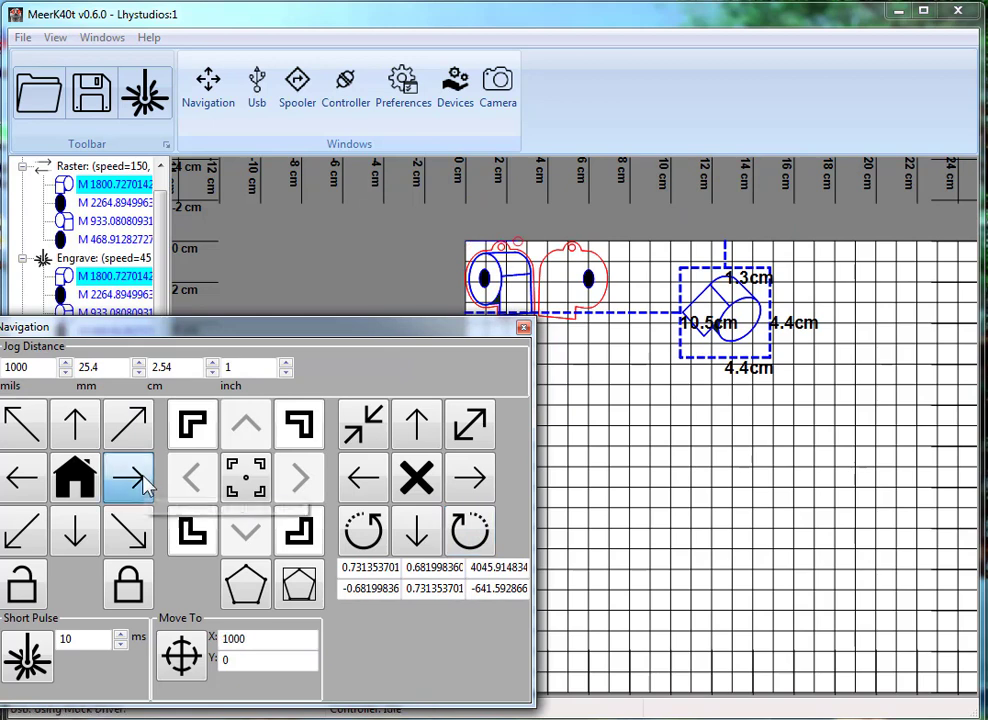
pyautogui.click(147, 483)
pyautogui.click(147, 484)
pyautogui.click(68, 530)
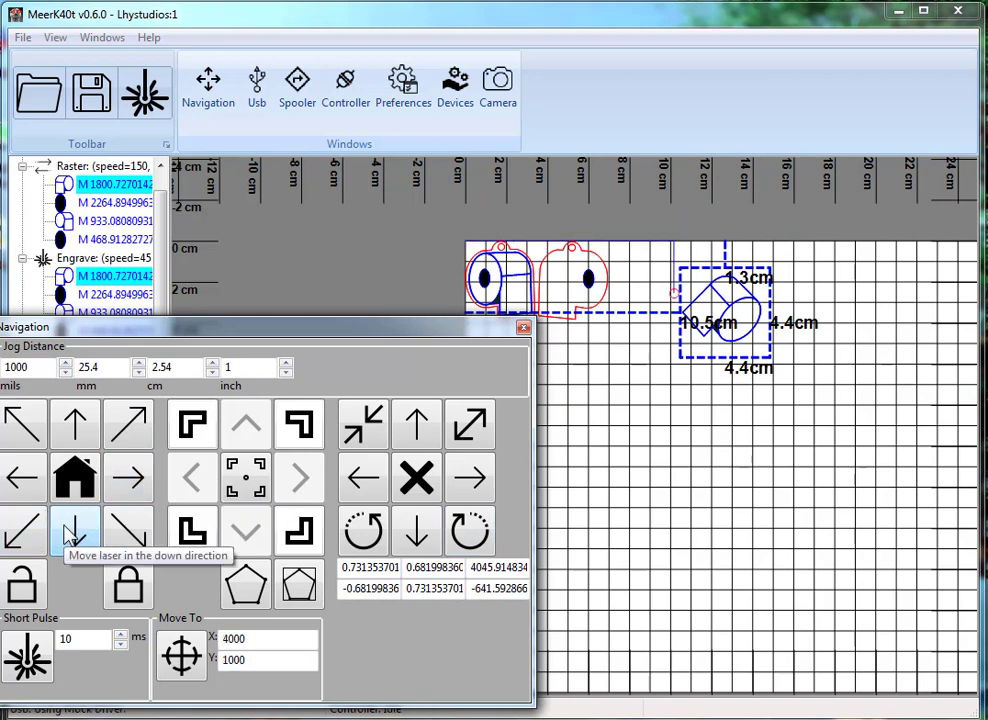
# Rotate the blue outline clockwise a full turn around the laser head's position with the Navigation transform control, and close the Navigation window.
pyautogui.click(482, 543)
pyautogui.click(482, 543)
pyautogui.click(482, 543)
pyautogui.click(482, 543)
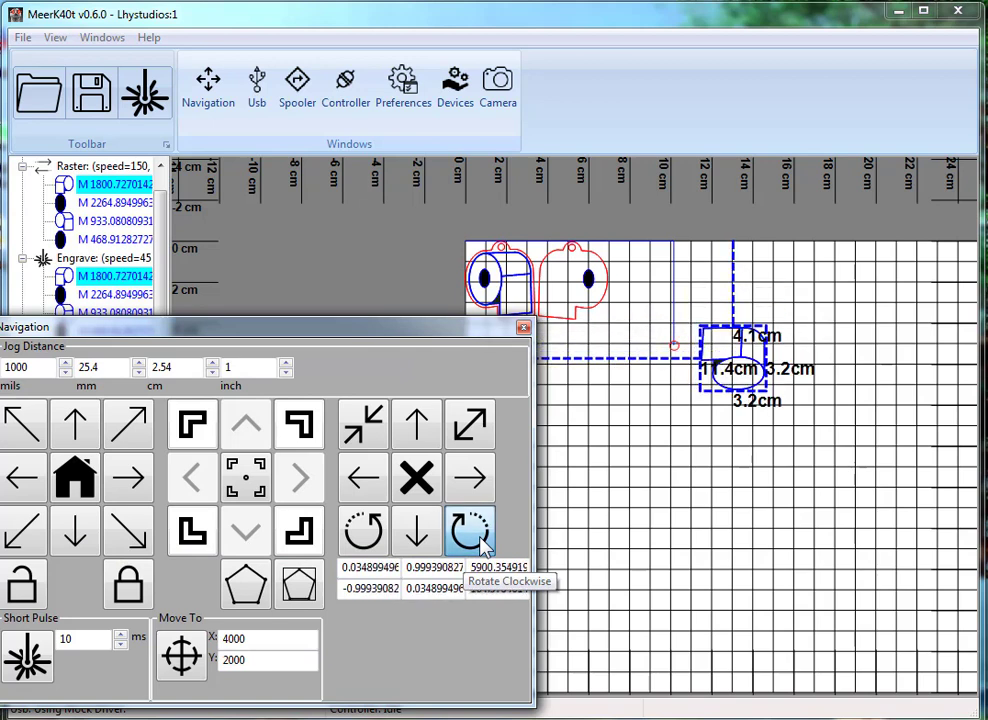
pyautogui.click(482, 543)
pyautogui.click(482, 543)
pyautogui.click(482, 543)
pyautogui.click(482, 543)
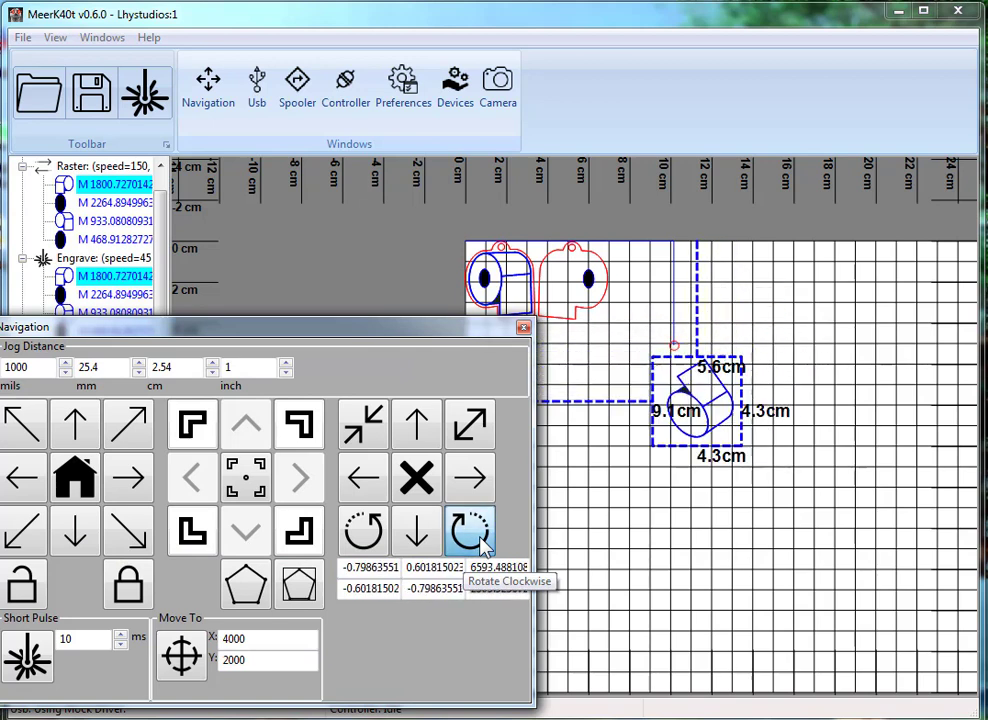
pyautogui.click(482, 543)
pyautogui.click(482, 543)
pyautogui.click(482, 543)
pyautogui.click(482, 543)
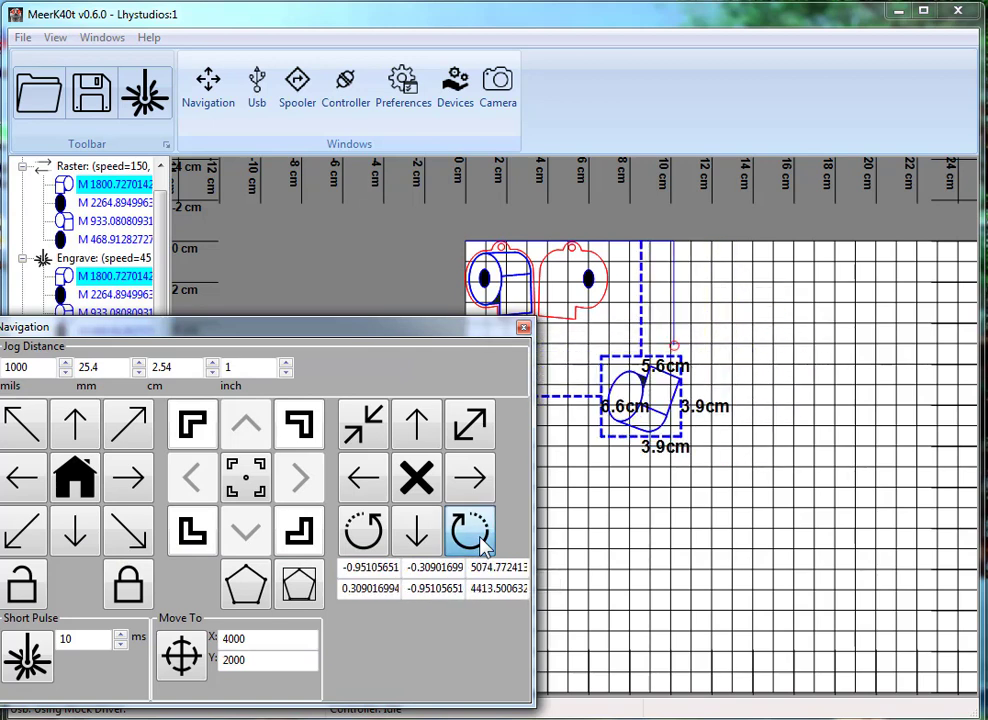
pyautogui.click(482, 543)
pyautogui.click(482, 543)
pyautogui.click(482, 543)
pyautogui.click(482, 543)
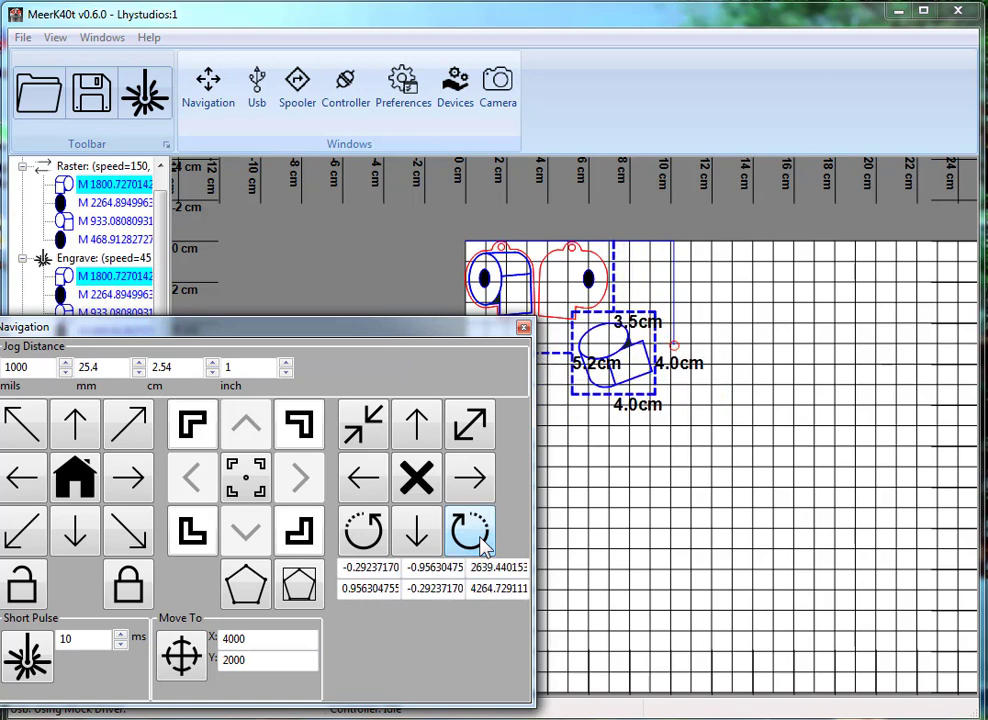
pyautogui.click(482, 543)
pyautogui.click(482, 543)
pyautogui.click(482, 543)
pyautogui.click(482, 543)
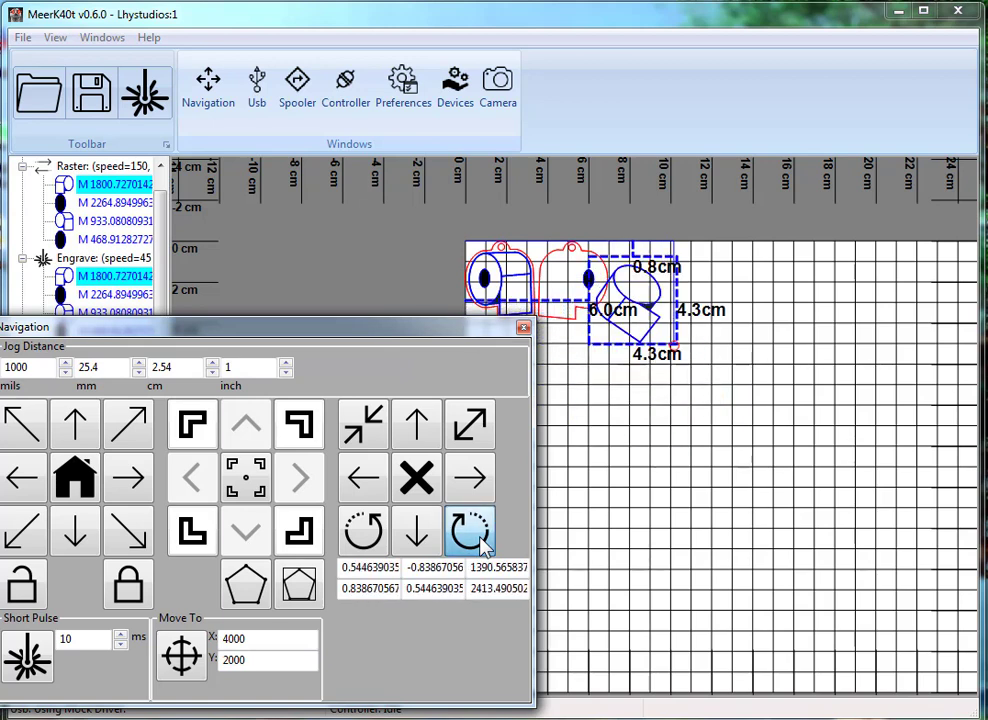
pyautogui.click(482, 543)
pyautogui.click(482, 543)
pyautogui.click(482, 543)
pyautogui.click(482, 543)
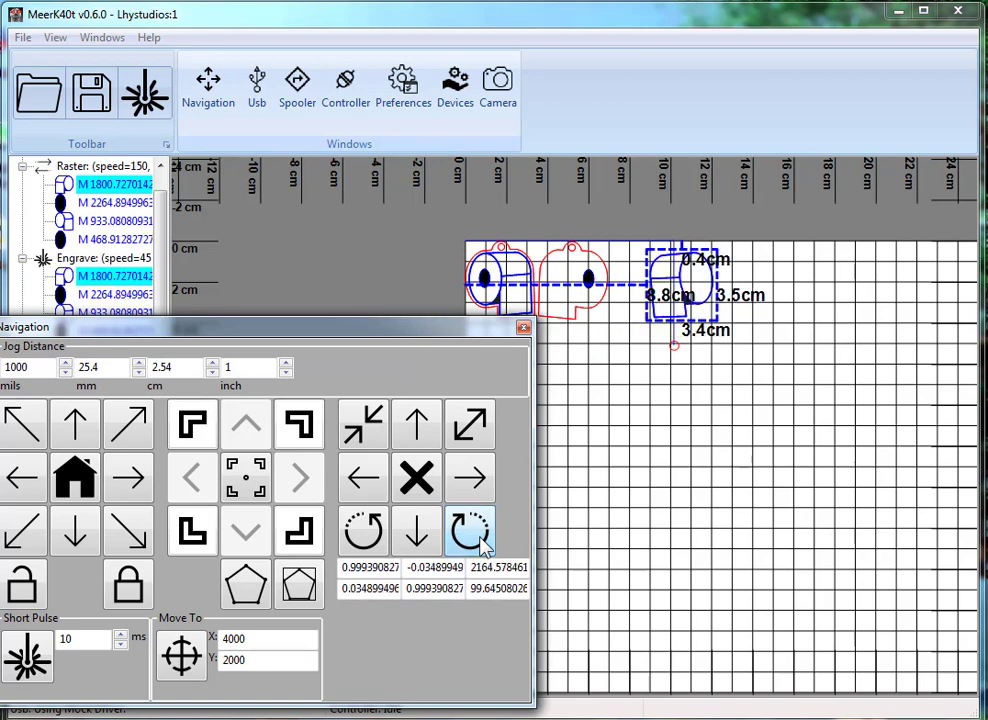
pyautogui.click(482, 543)
pyautogui.click(482, 543)
pyautogui.click(482, 543)
pyautogui.click(482, 543)
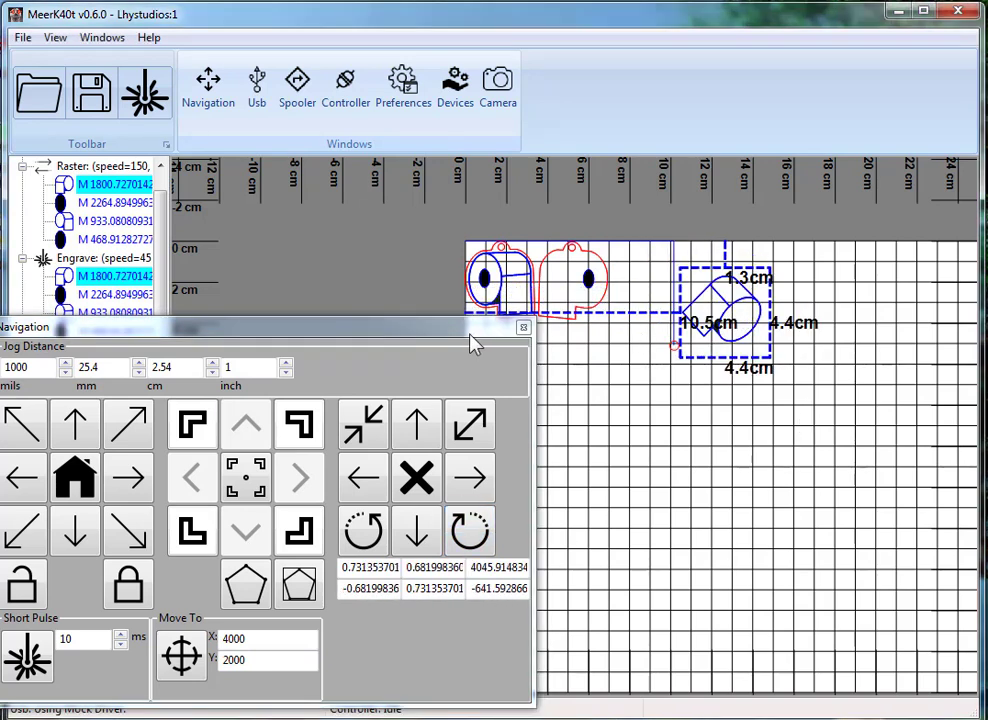
pyautogui.click(523, 329)
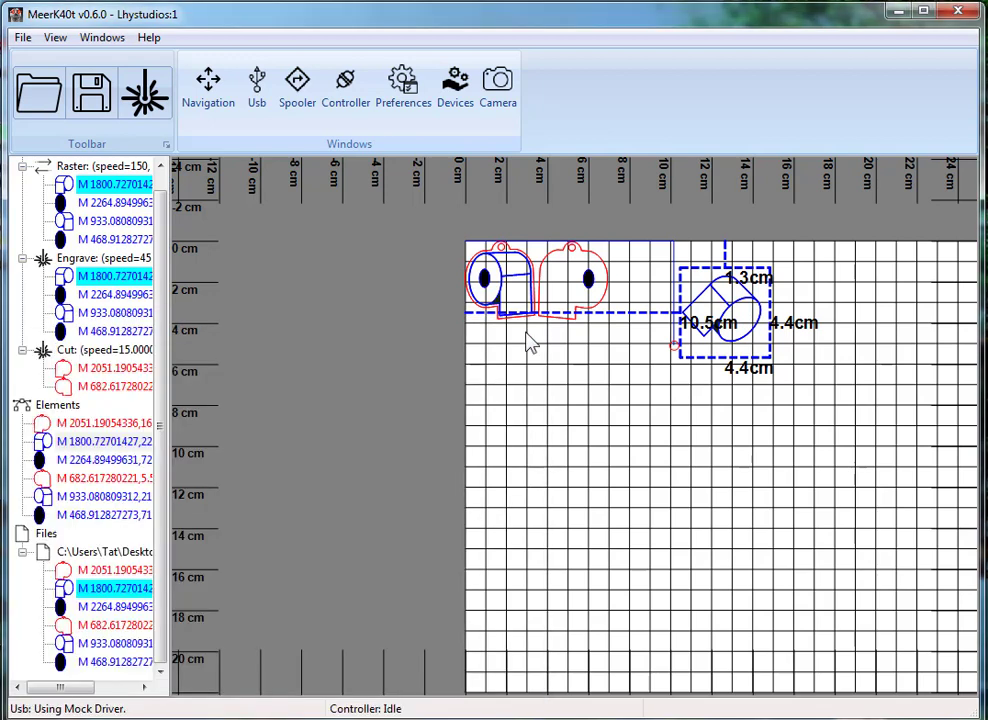
pyautogui.click(57, 405)
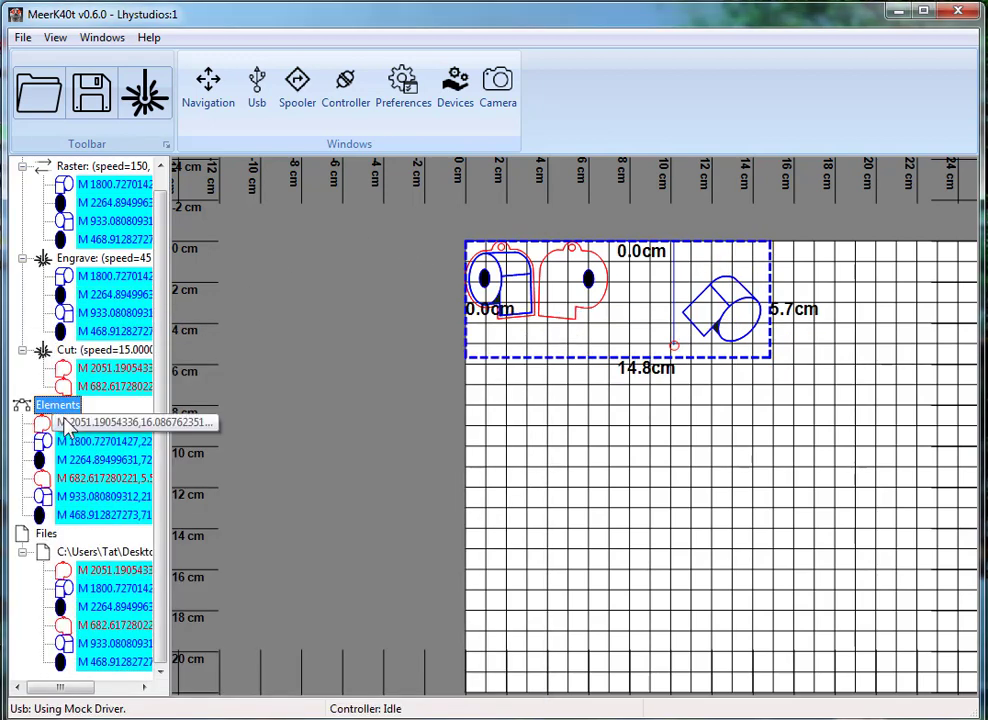
pyautogui.click(70, 424)
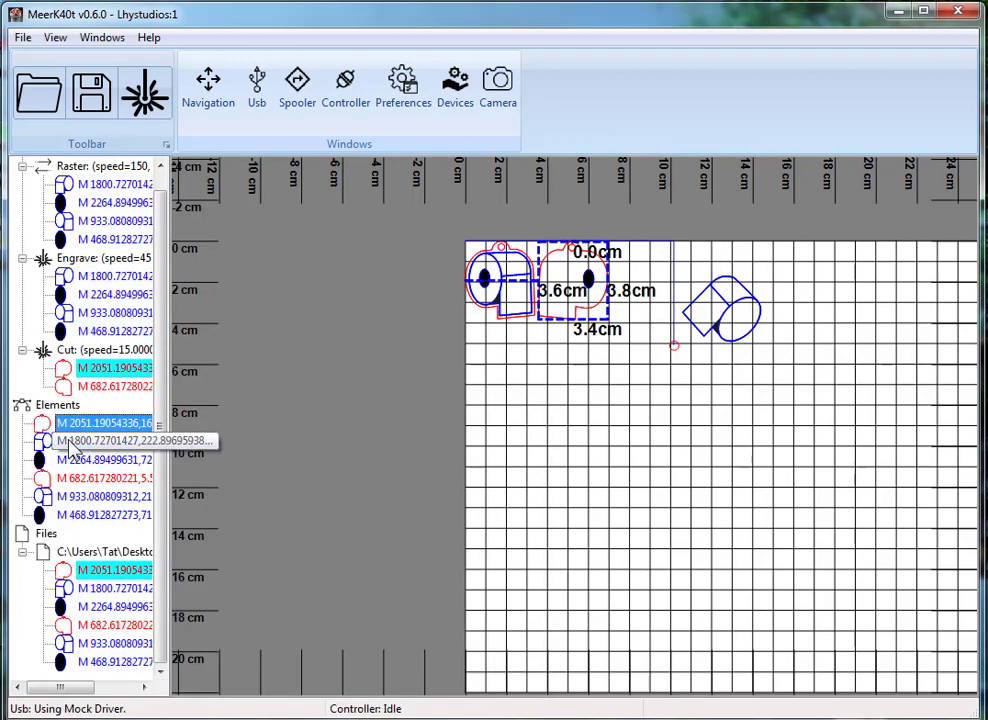
pyautogui.click(58, 405)
pyautogui.rightClick(60, 407)
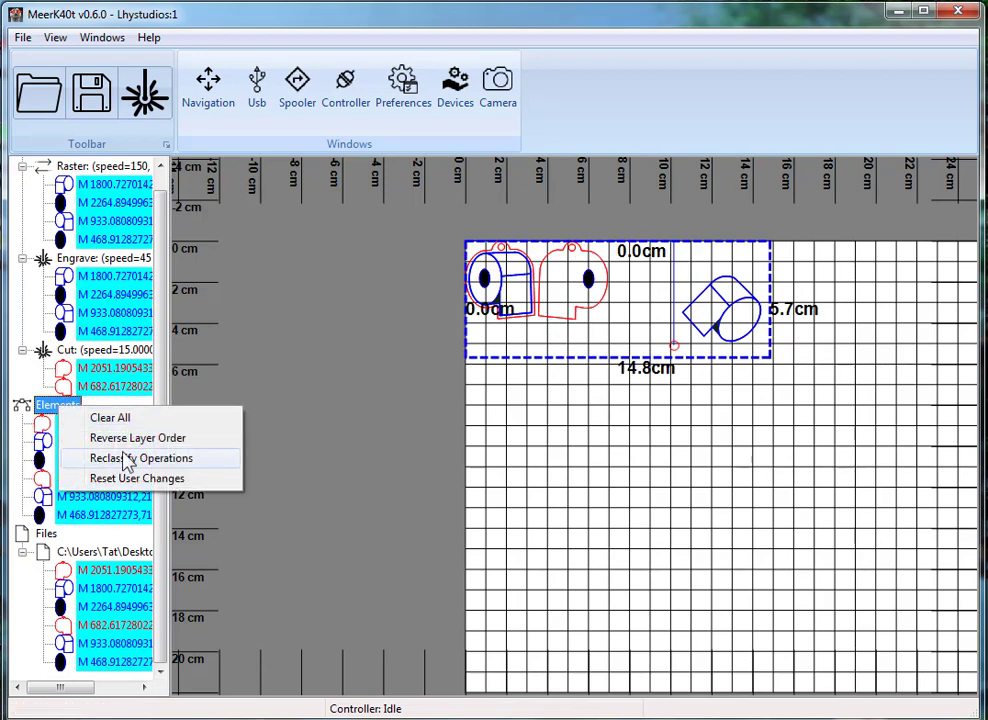
pyautogui.click(47, 425)
# Select all six elements in the tree and reset their user changes.
pyautogui.click(70, 424)
pyautogui.keyDown('shift'); pyautogui.click(95, 478); pyautogui.keyUp('shift')
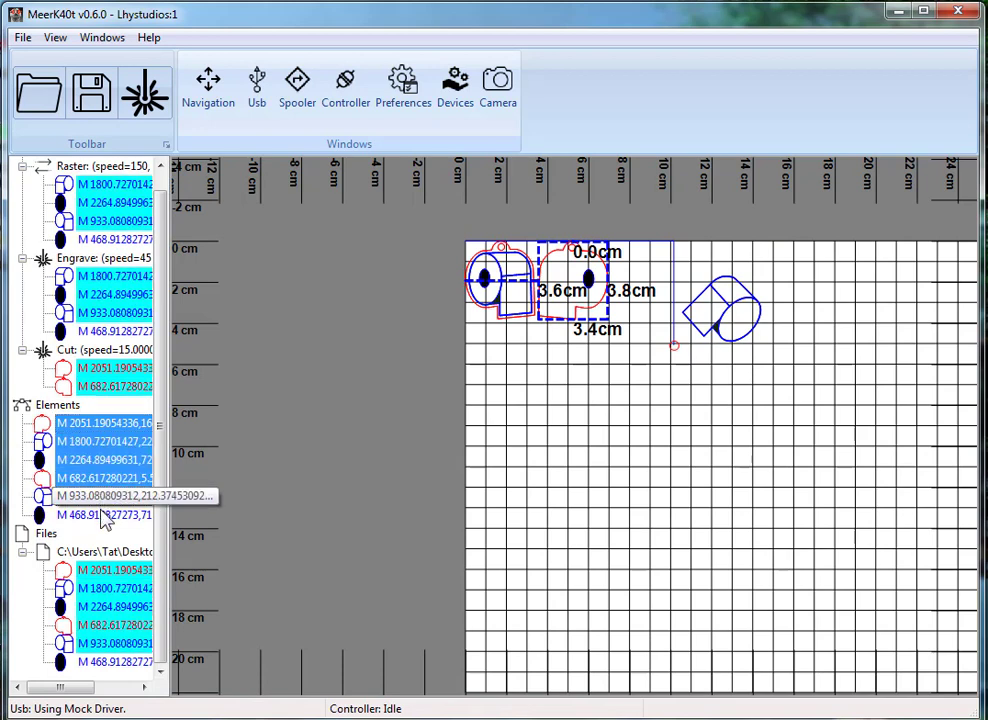
pyautogui.keyDown('shift'); pyautogui.click(100, 496); pyautogui.keyUp('shift')
pyautogui.keyDown('shift'); pyautogui.click(101, 515); pyautogui.keyUp('shift')
pyautogui.rightClick(104, 496)
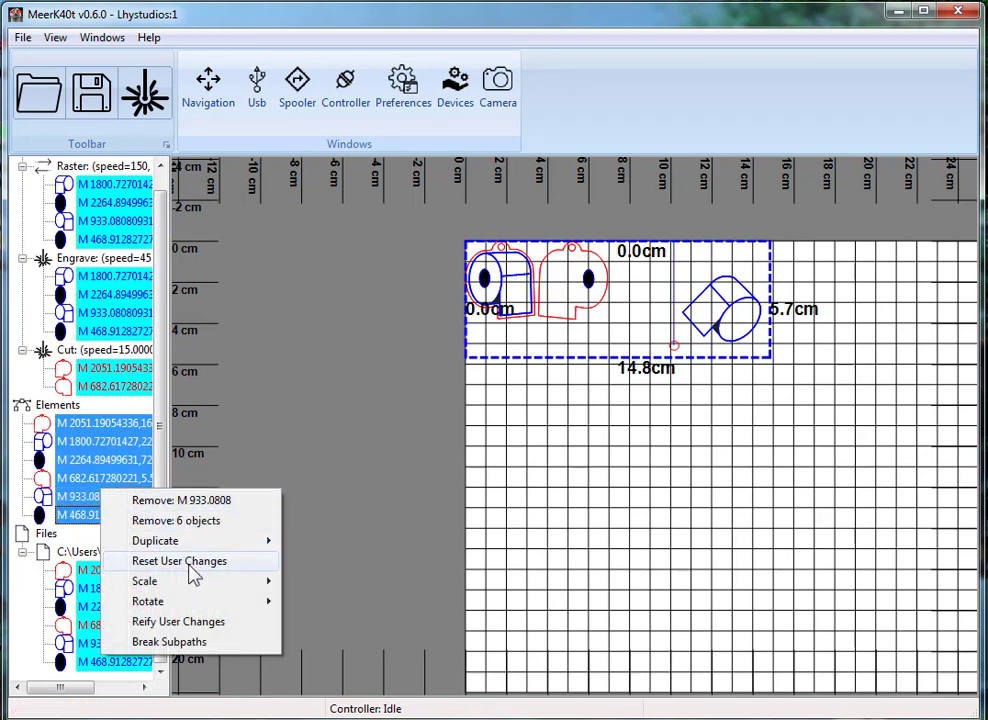
pyautogui.click(190, 564)
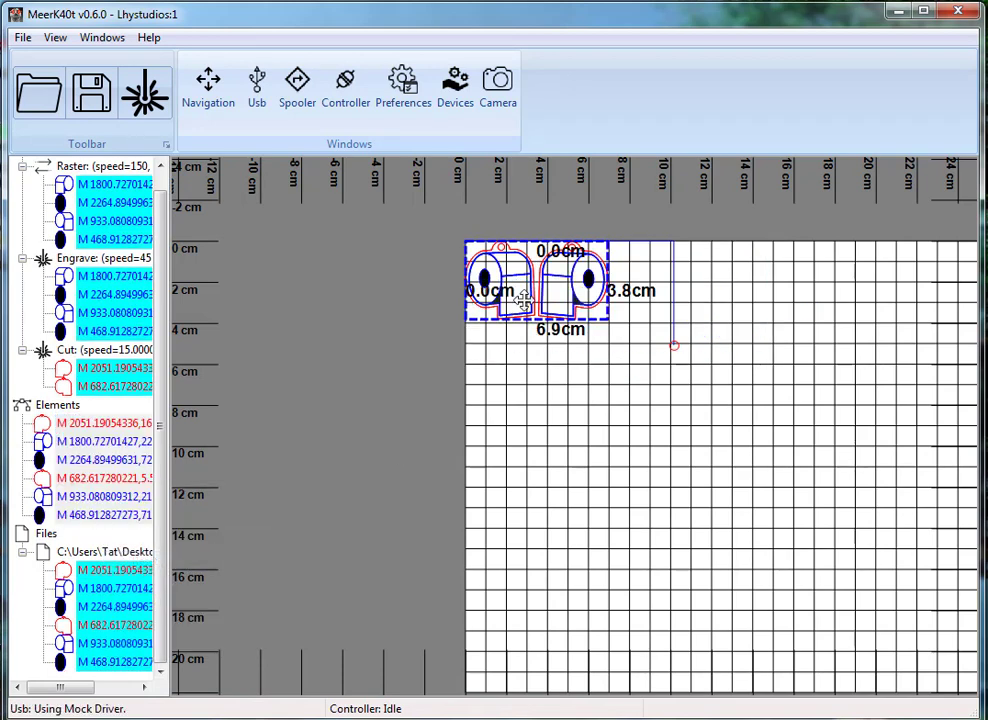
# Select all elements and move the whole design to about 7.2 cm from the bed's left edge and 5.8 cm from its top edge.
pyautogui.click(595, 285)
pyautogui.click(103, 422)
pyautogui.click(57, 404)
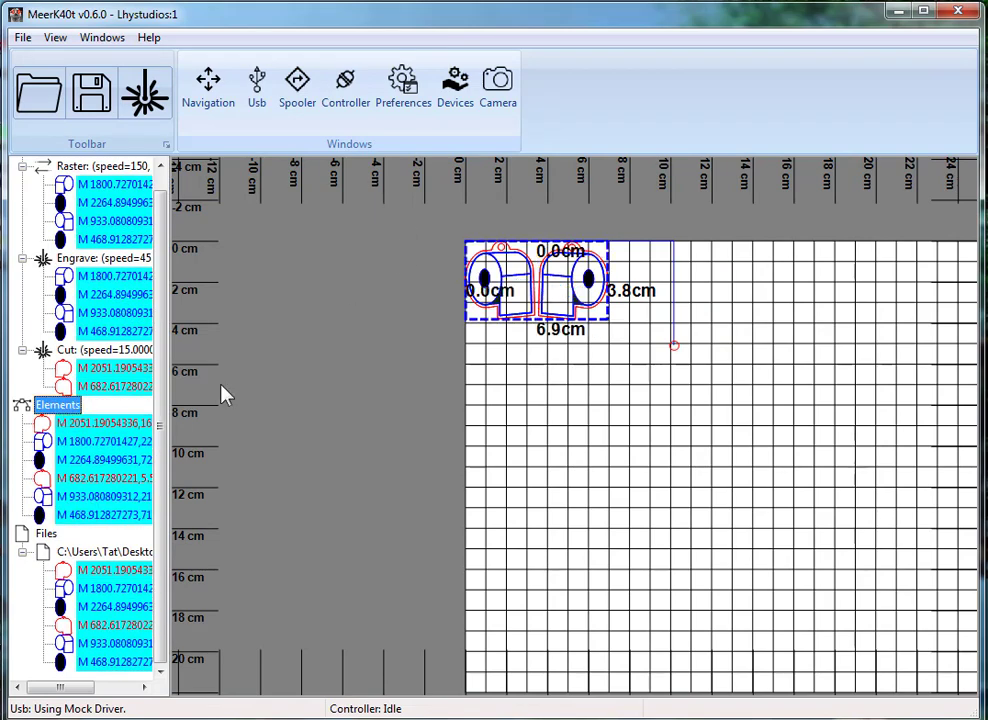
pyautogui.moveTo(575, 271); pyautogui.dragTo(724, 390)
# Examine the hanging hole of the right roll's red cut outline up close, and bring the whole design back into view.
pyautogui.scroll(8, 724, 390)
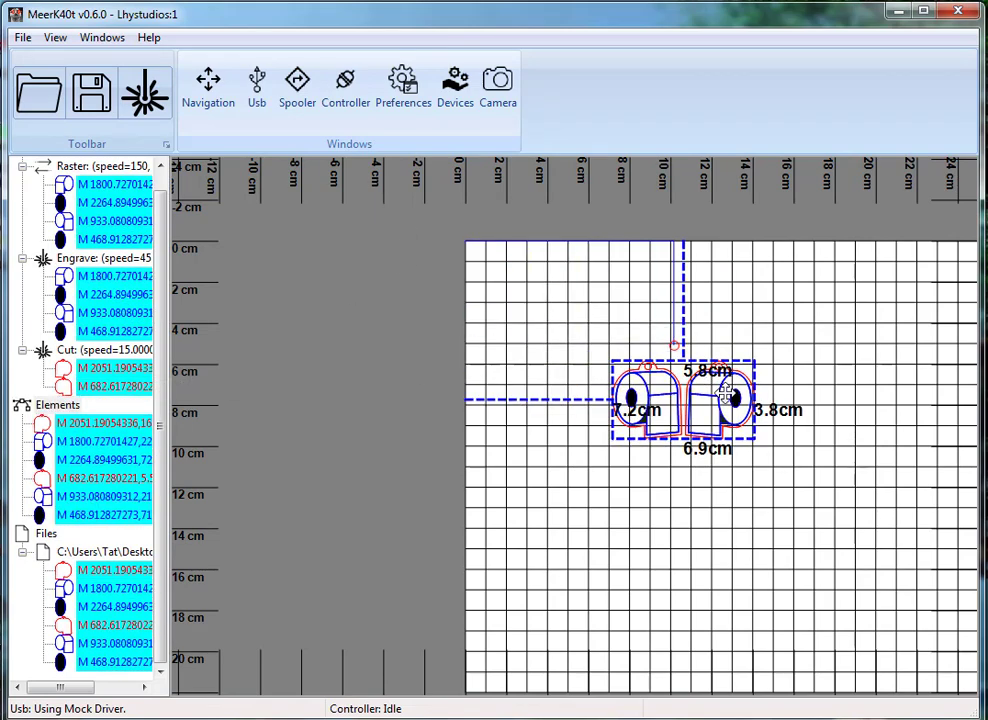
pyautogui.scroll(8, 707, 315)
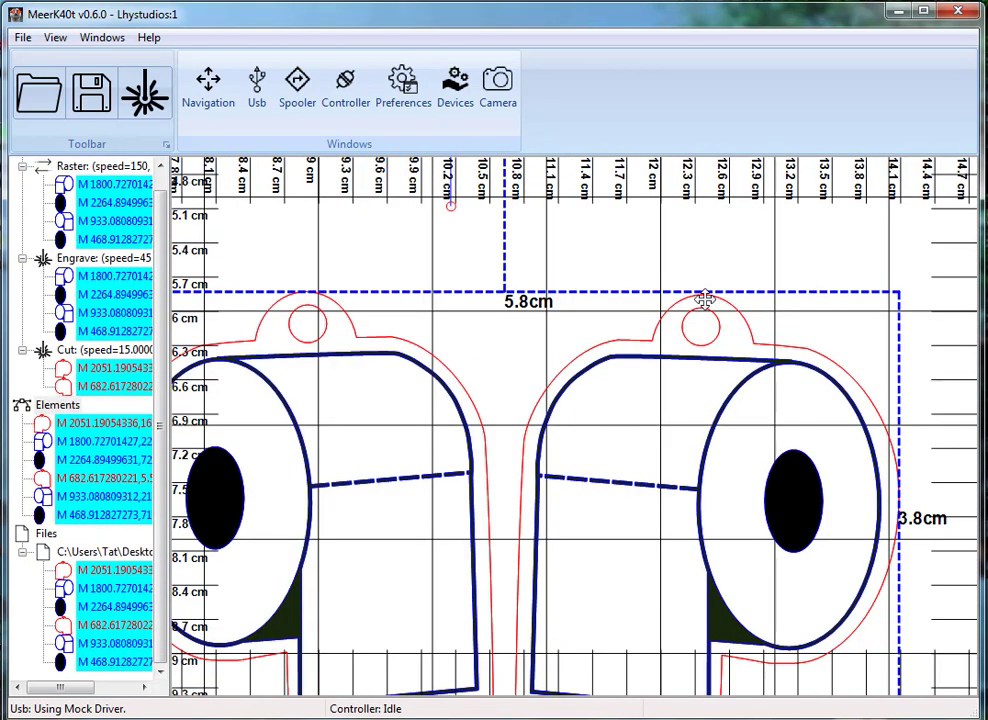
pyautogui.scroll(5, 707, 323)
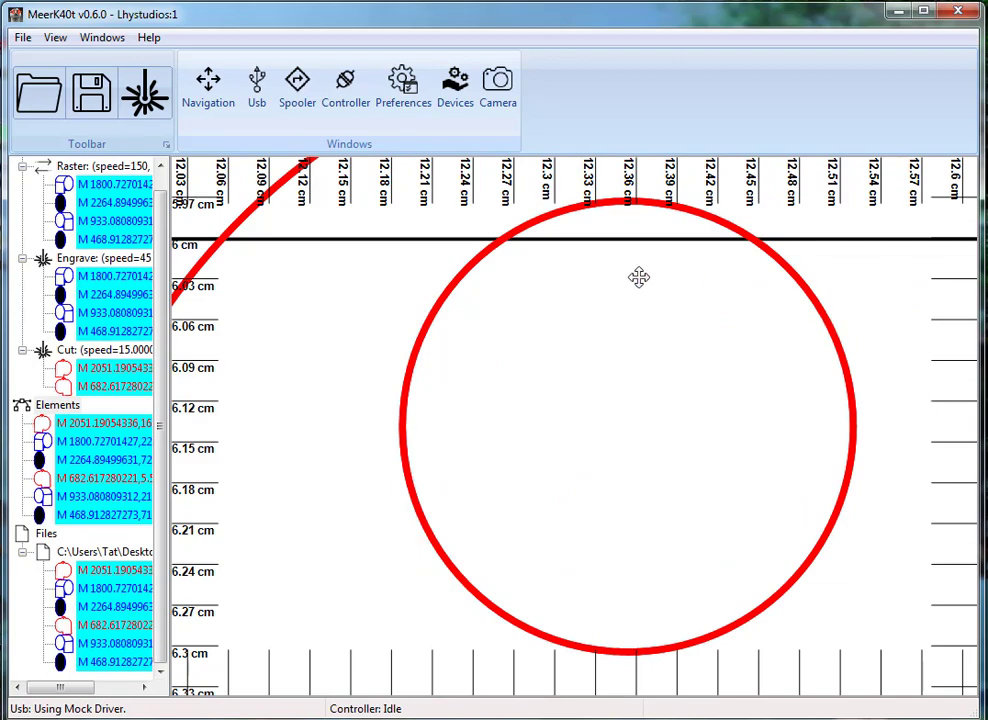
pyautogui.scroll(-12, 639, 277)
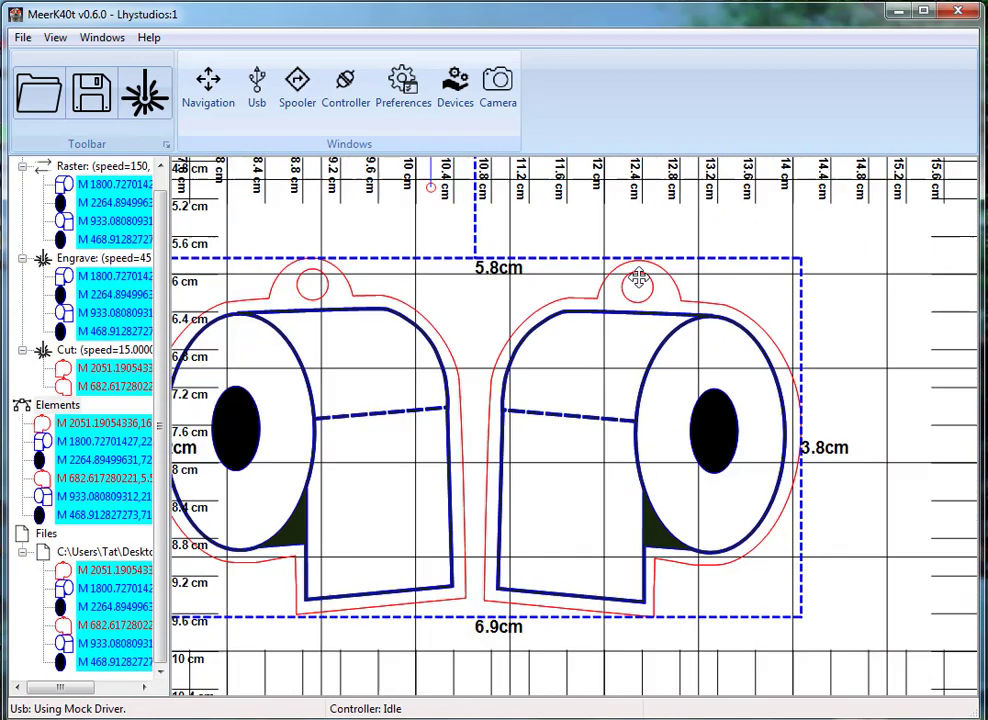
pyautogui.scroll(-3, 639, 277)
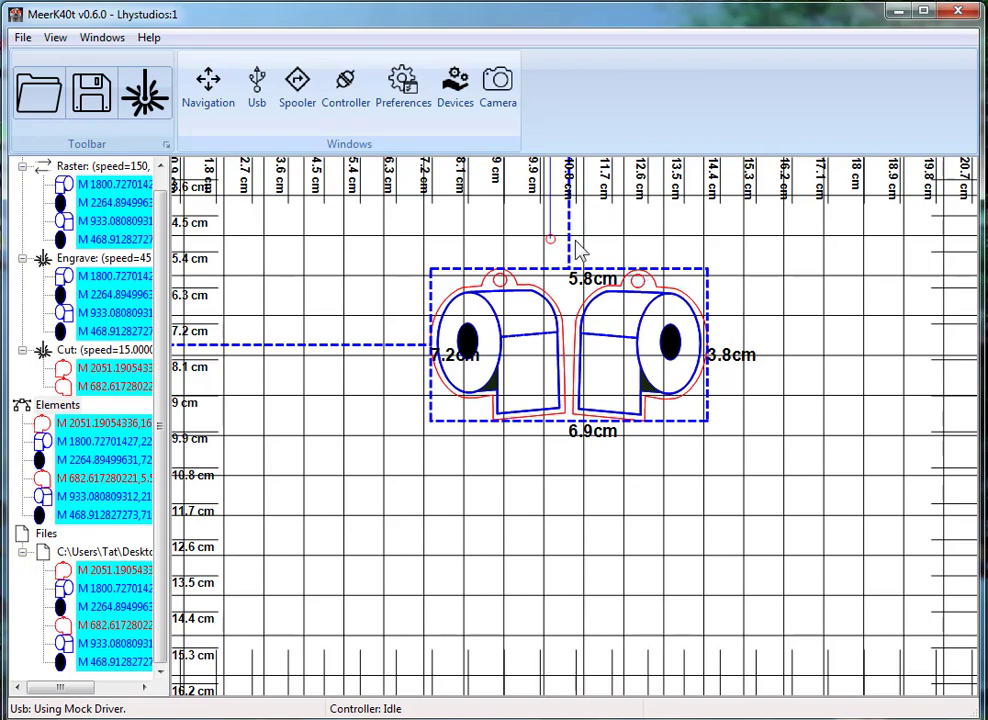
pyautogui.scroll(-4, 577, 248)
pyautogui.scroll(3, 577, 250)
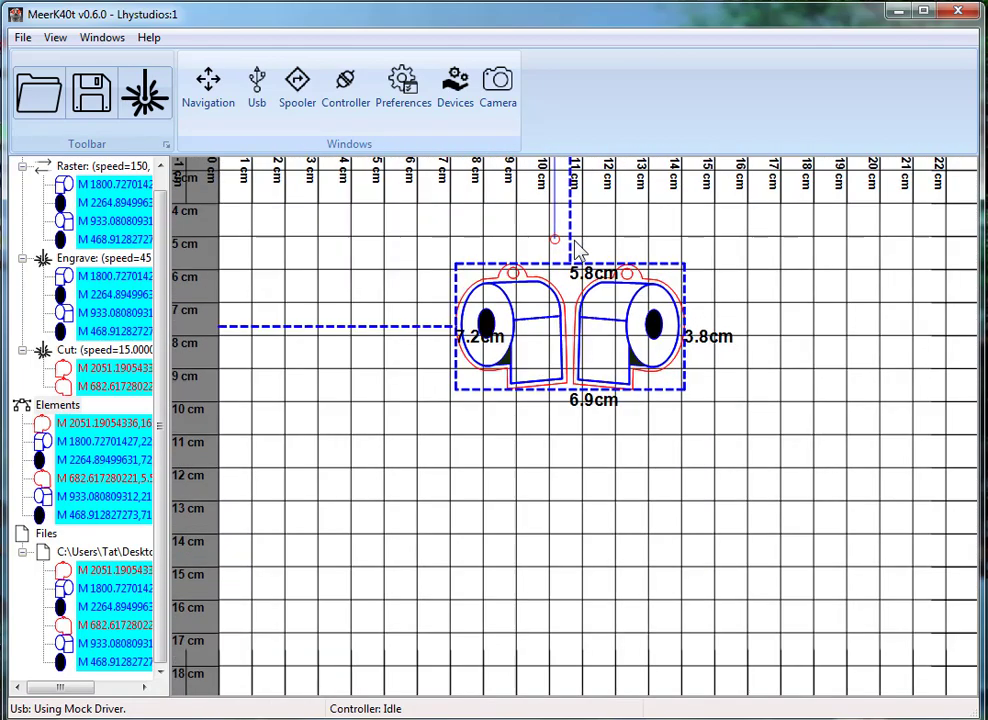
pyautogui.scroll(1, 577, 250)
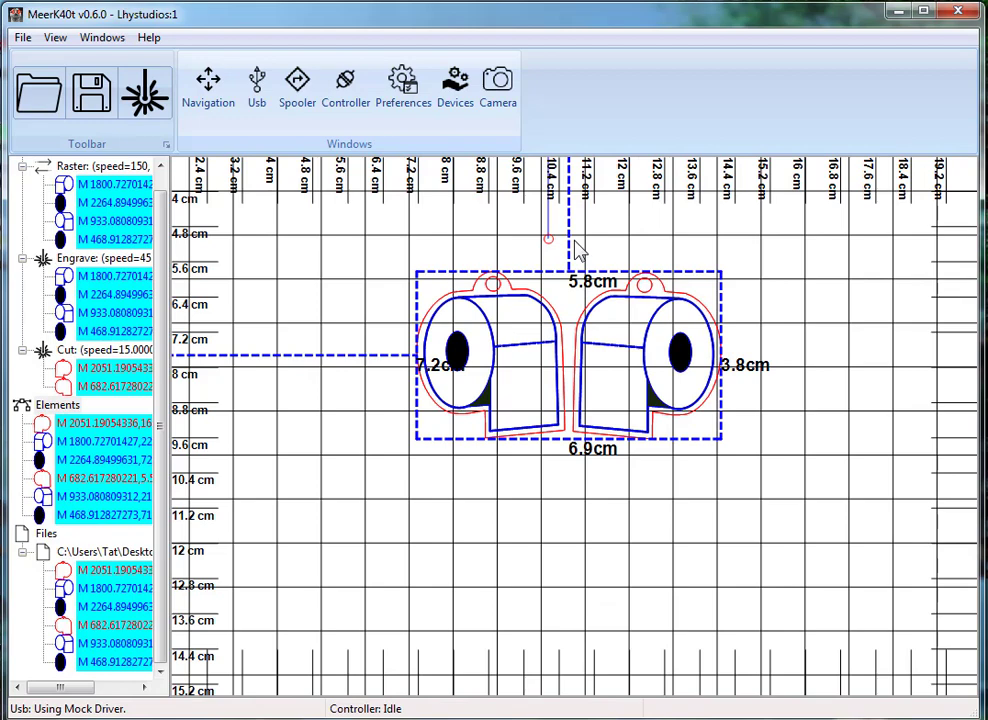
# Rotate the whole design clockwise about its own centre until it is nearly upside down, with a selection box about 7.6 cm by 5.3 cm.
pyautogui.keyDown('ctrl'); pyautogui.scroll(-5, 577, 248); pyautogui.keyUp('ctrl')
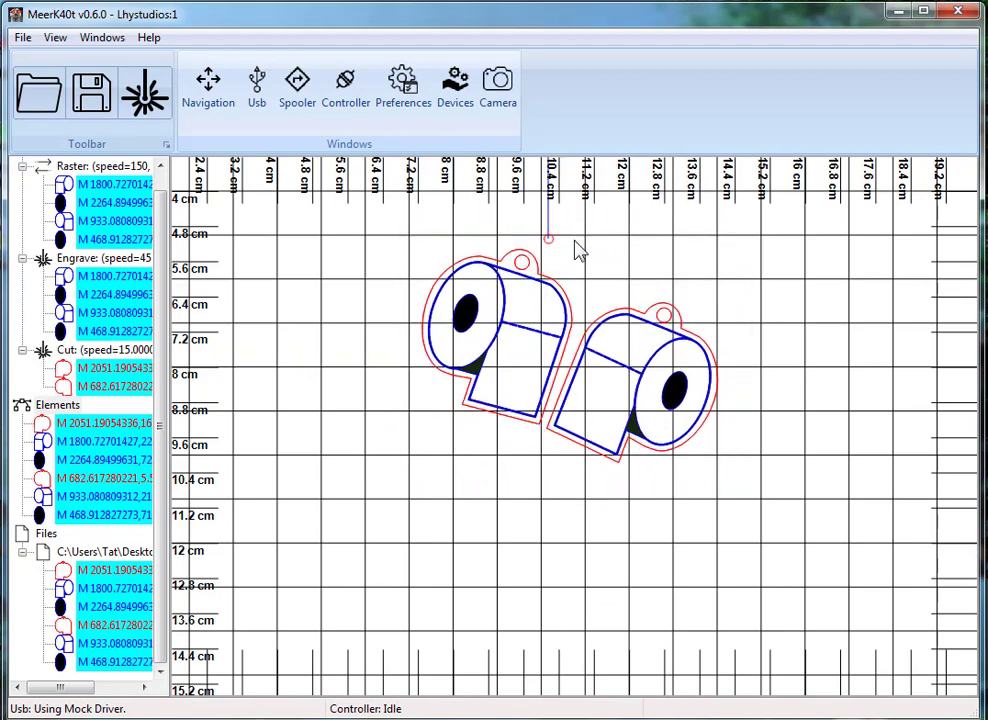
pyautogui.keyDown('ctrl'); pyautogui.scroll(-5, 577, 250); pyautogui.keyUp('ctrl')
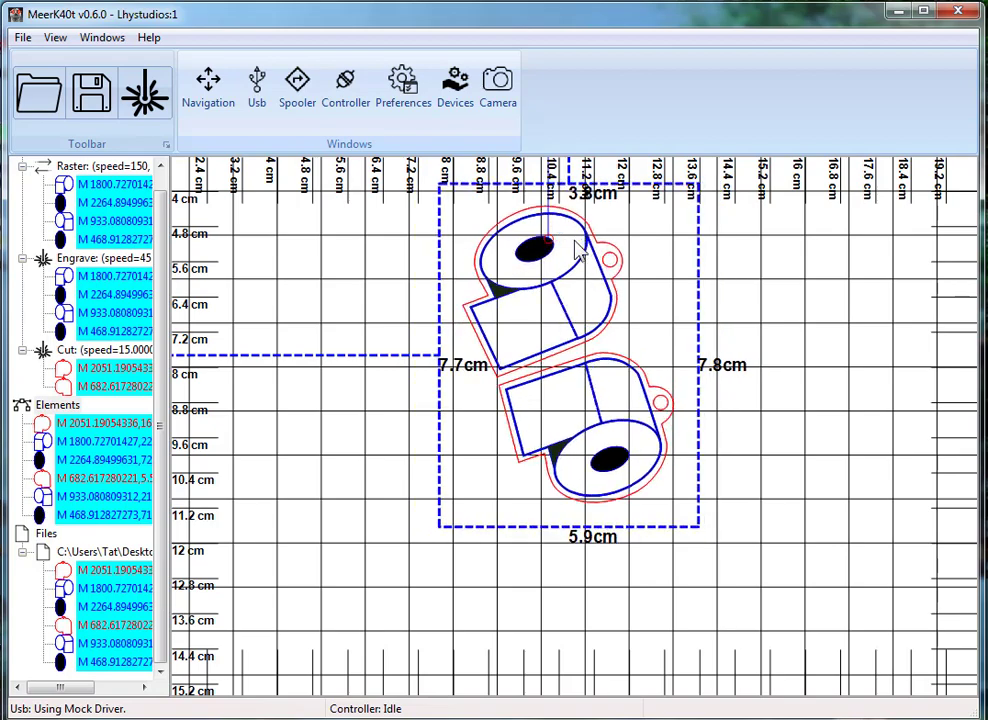
pyautogui.keyDown('ctrl'); pyautogui.scroll(-5, 577, 250); pyautogui.keyUp('ctrl')
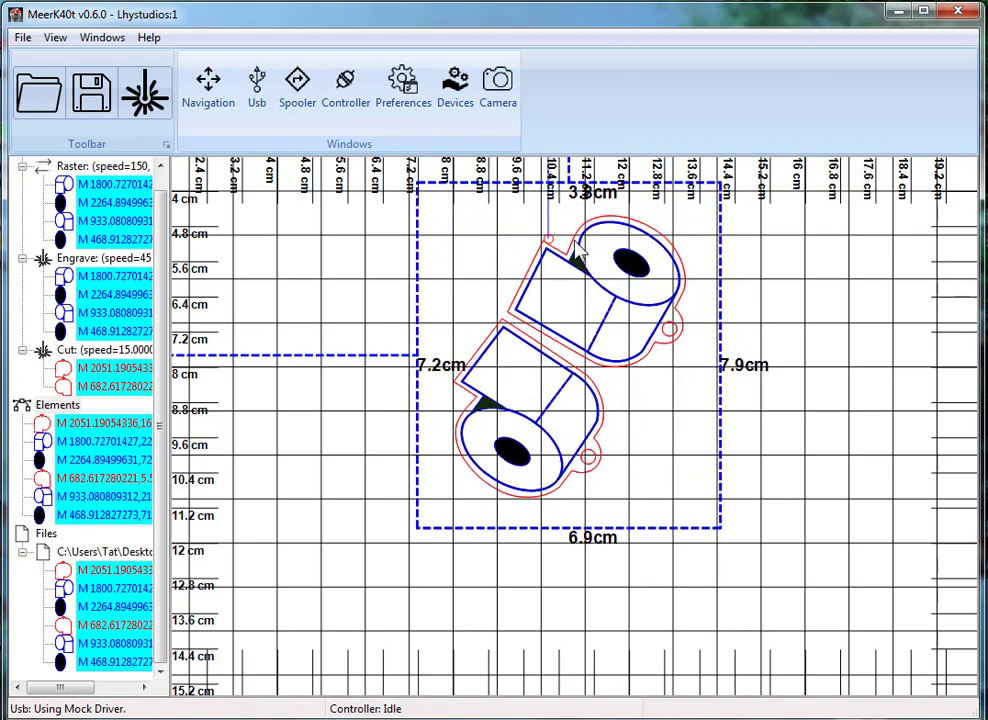
pyautogui.keyDown('ctrl'); pyautogui.scroll(-3, 577, 248); pyautogui.keyUp('ctrl')
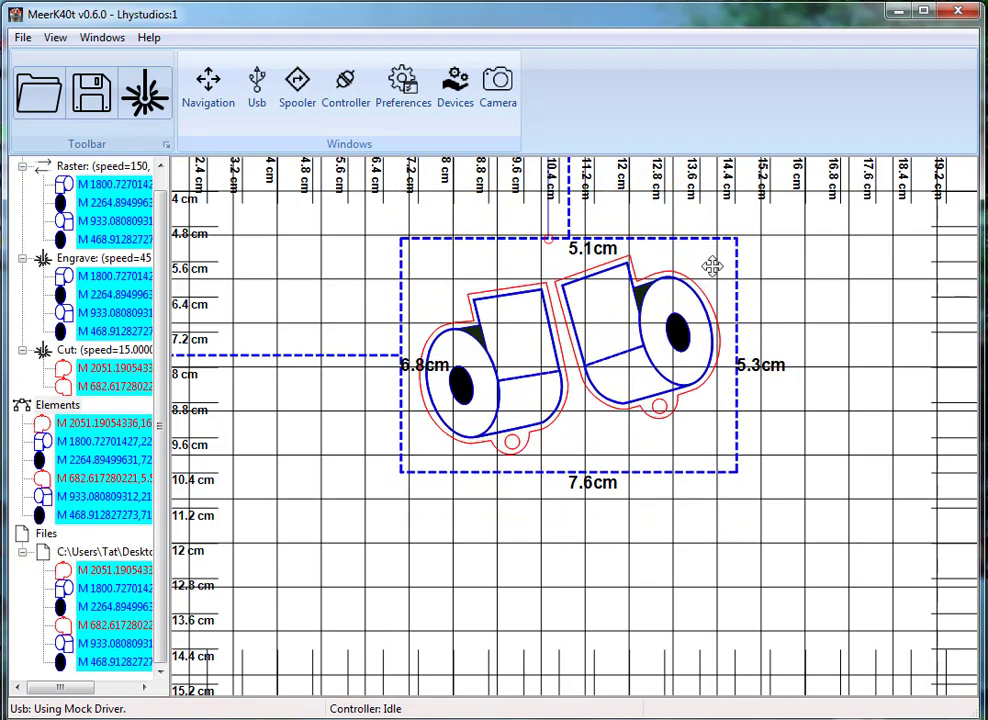